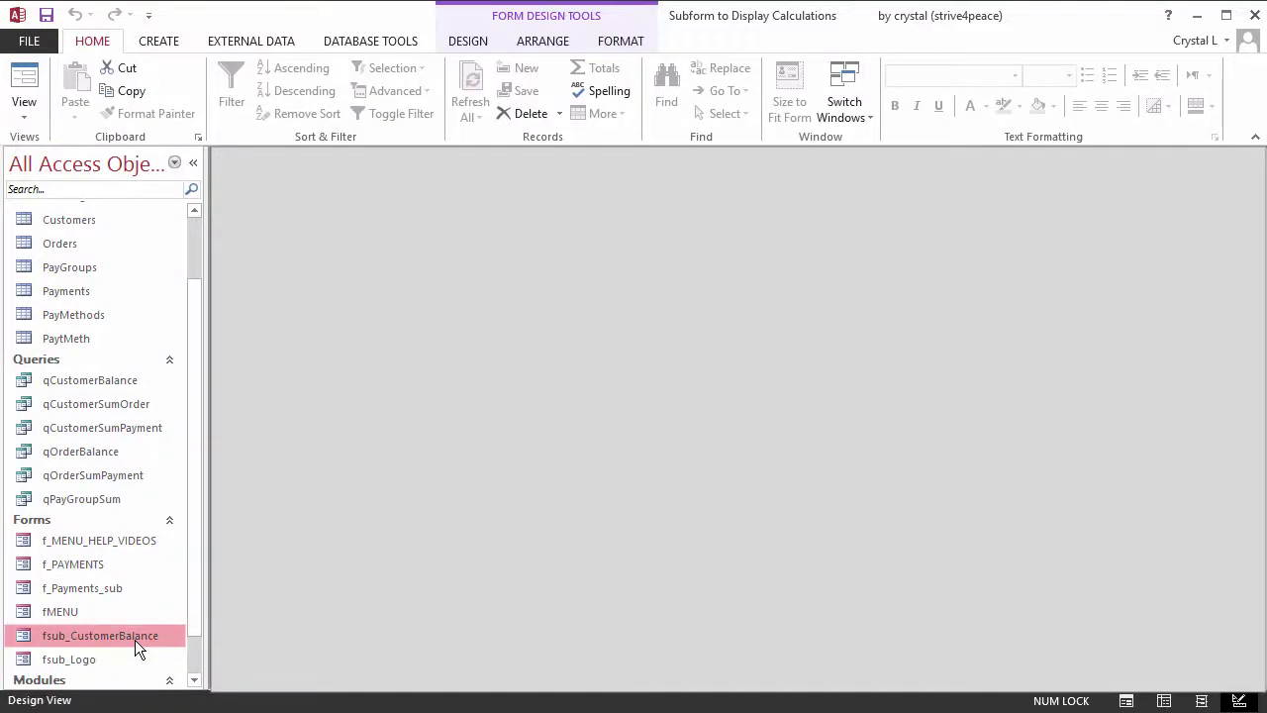
# Open fsub_CustomerBalance in Form View without the Property Sheet, showing Balance $4,081.46.
pyautogui.doubleClick(135, 639)
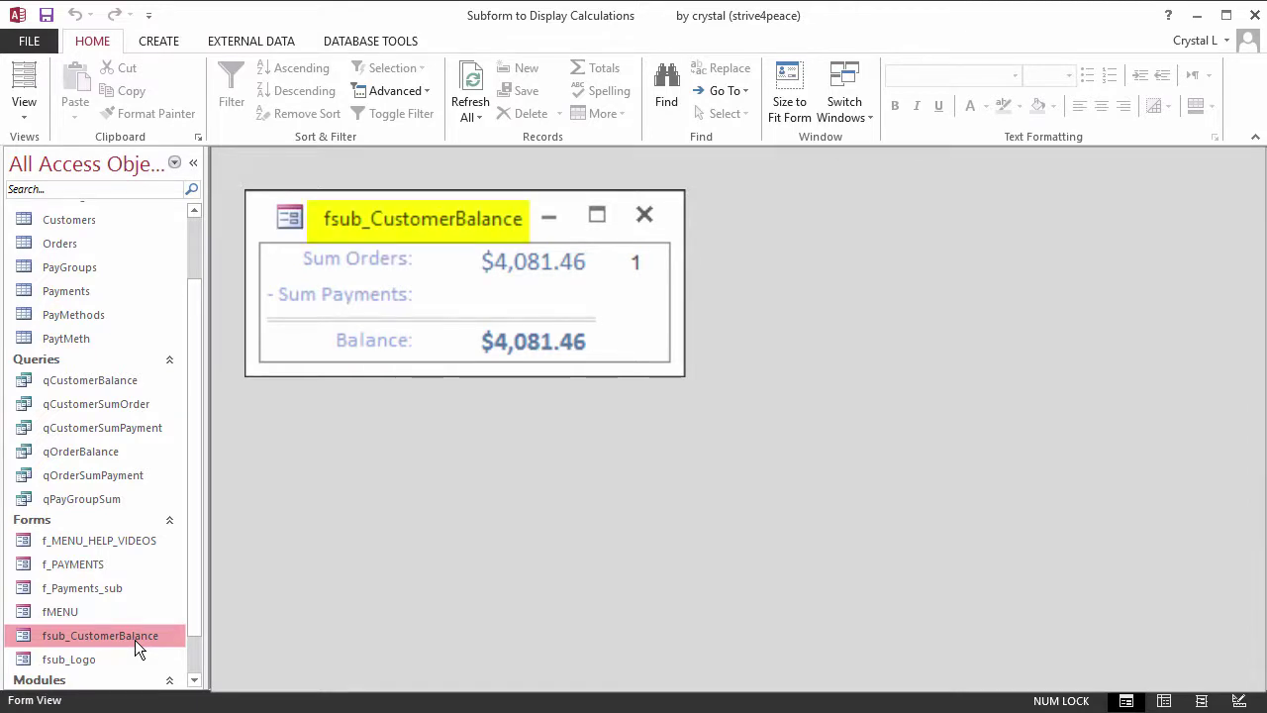
pyautogui.press('F4')
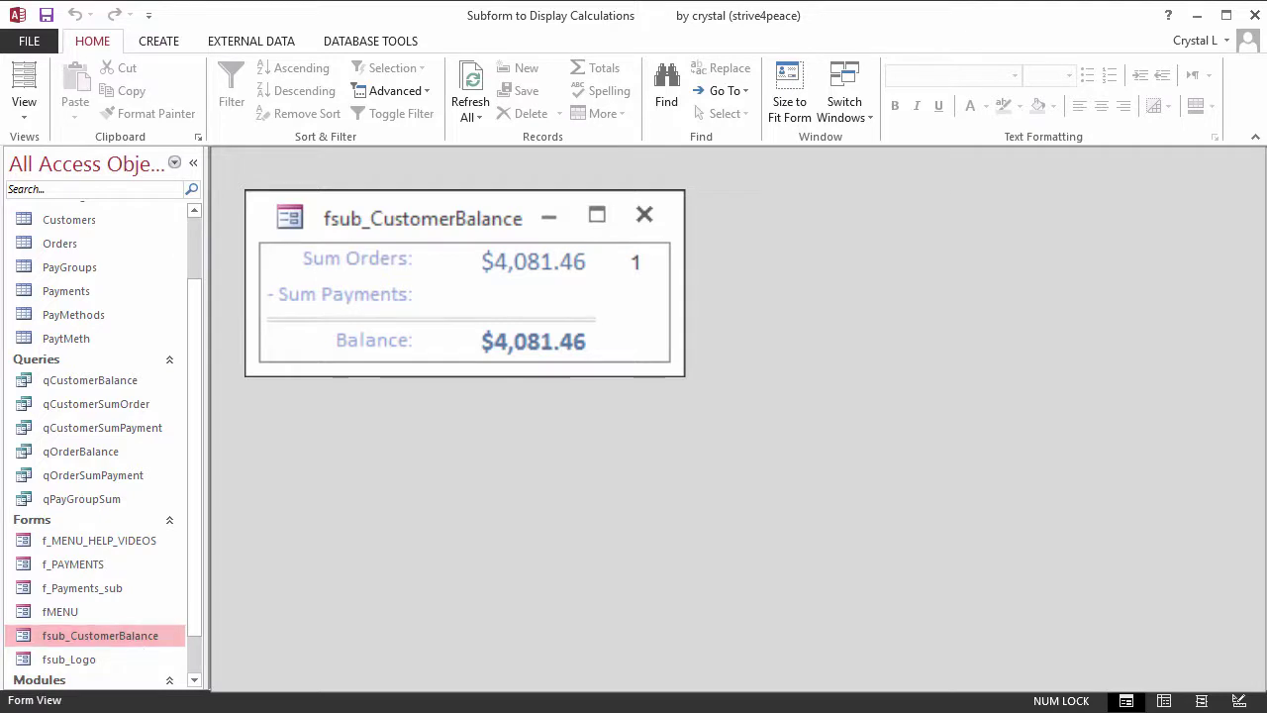
# Switch fsub_CustomerBalance to Design View, then close the form.
pyautogui.hotkey('ctrl', 'Return')
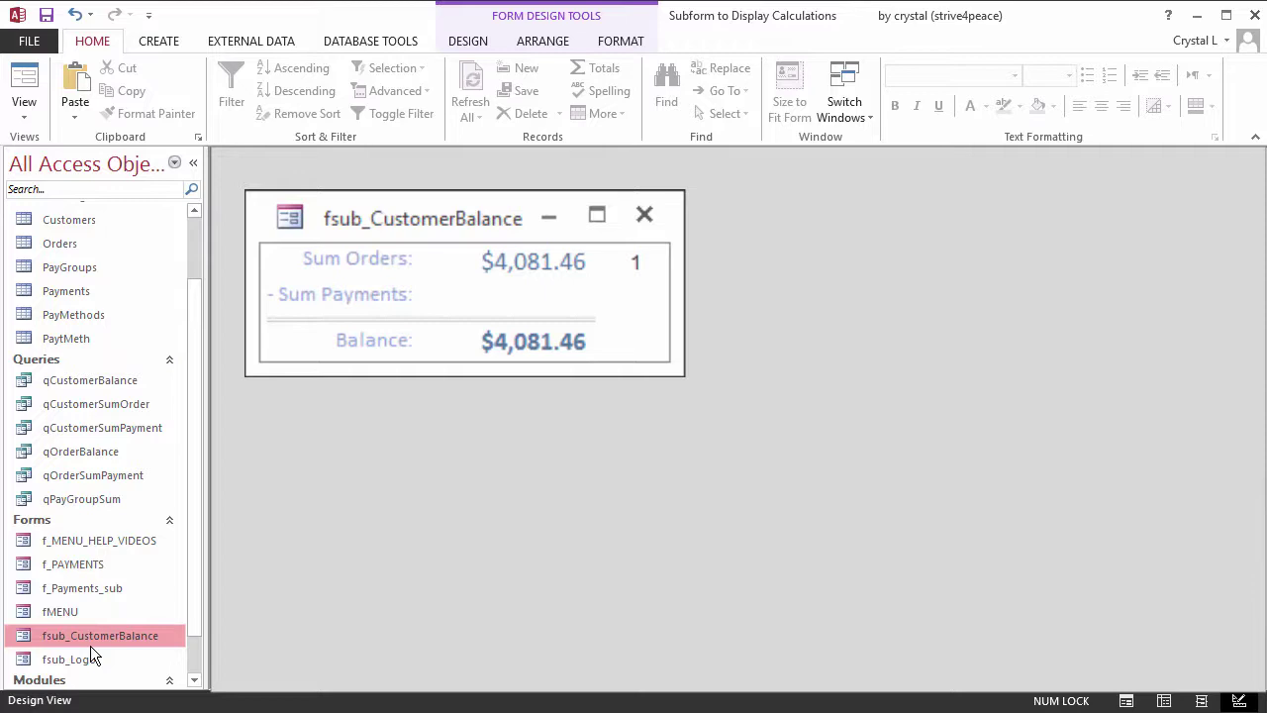
pyautogui.hotkey('ctrl', 'w')
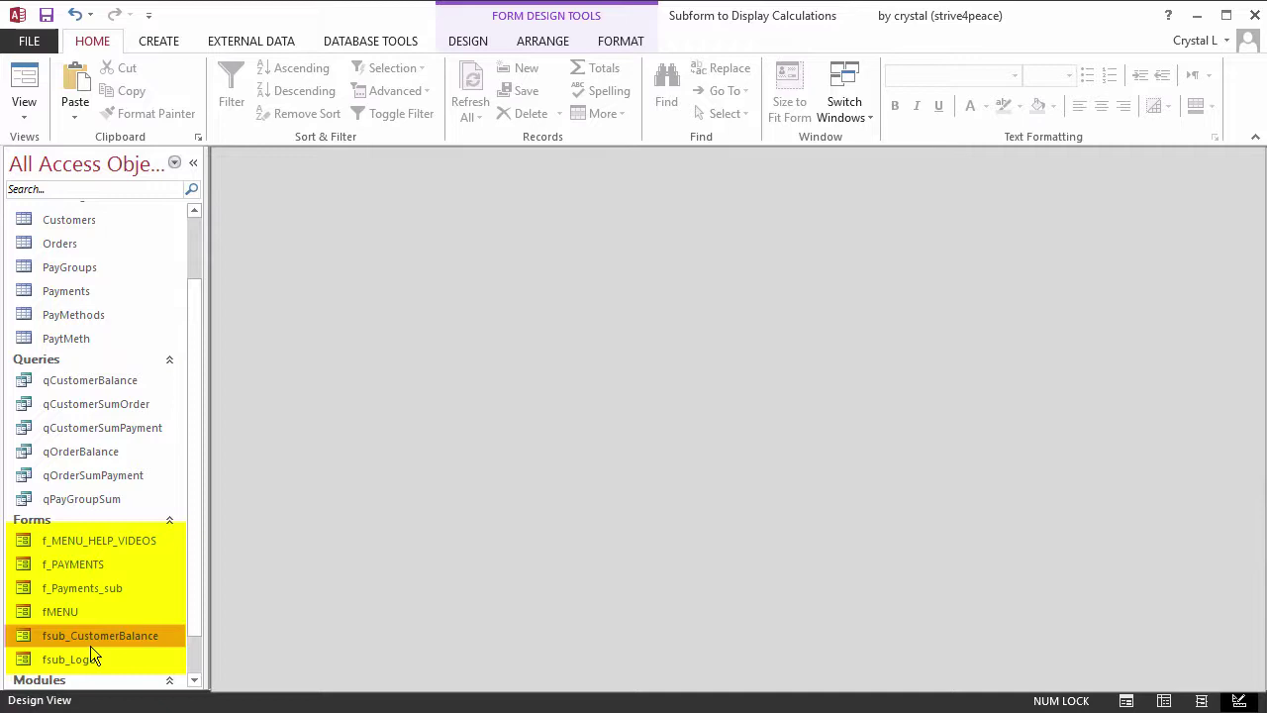
# Create a blank Form1 in Design view, add fsub_CustomerBalance as a subform, and show its properties.
pyautogui.hotkey('alt', 'c')
pyautogui.press('f')
pyautogui.press('d')
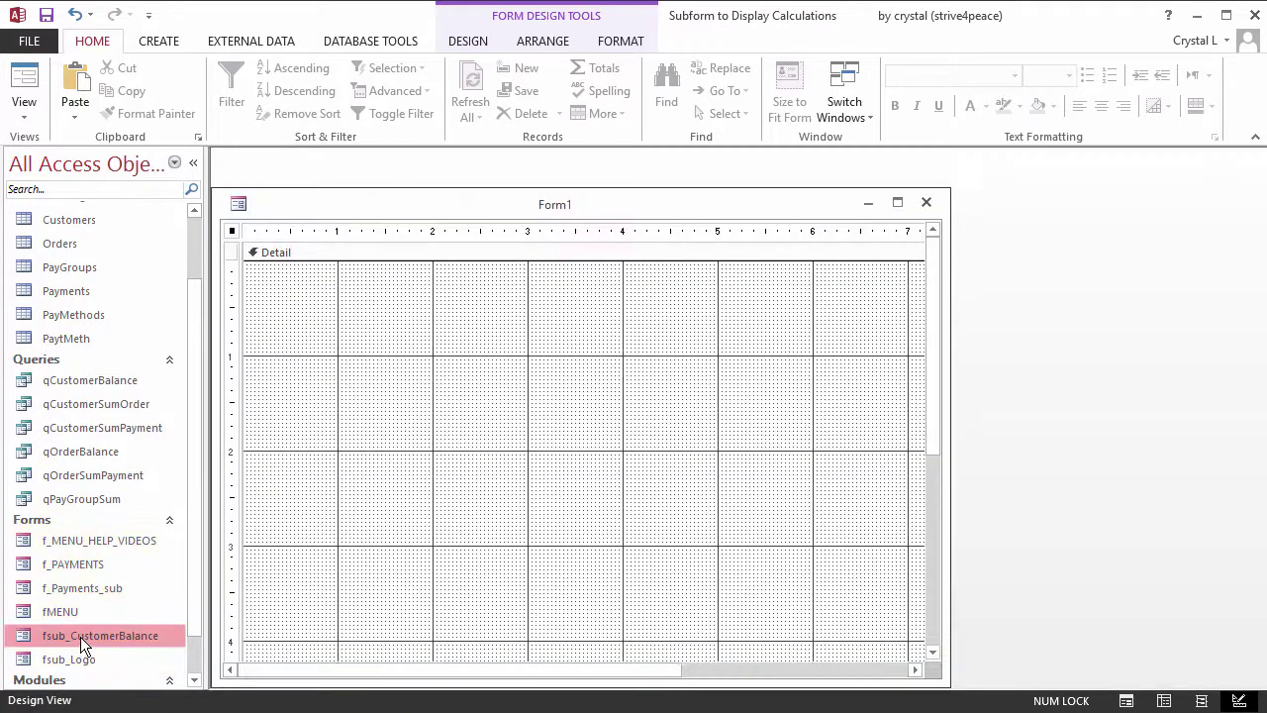
pyautogui.moveTo(81, 637); pyautogui.dragTo(347, 289)
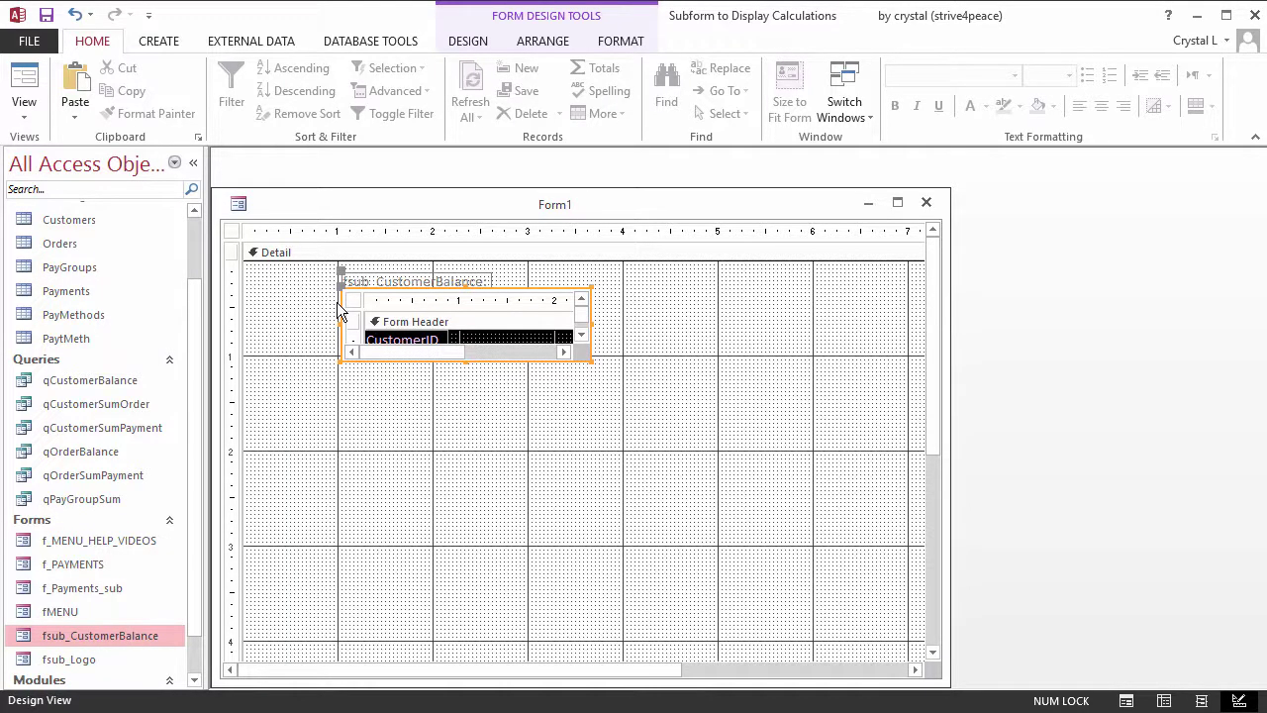
pyautogui.press('F4')
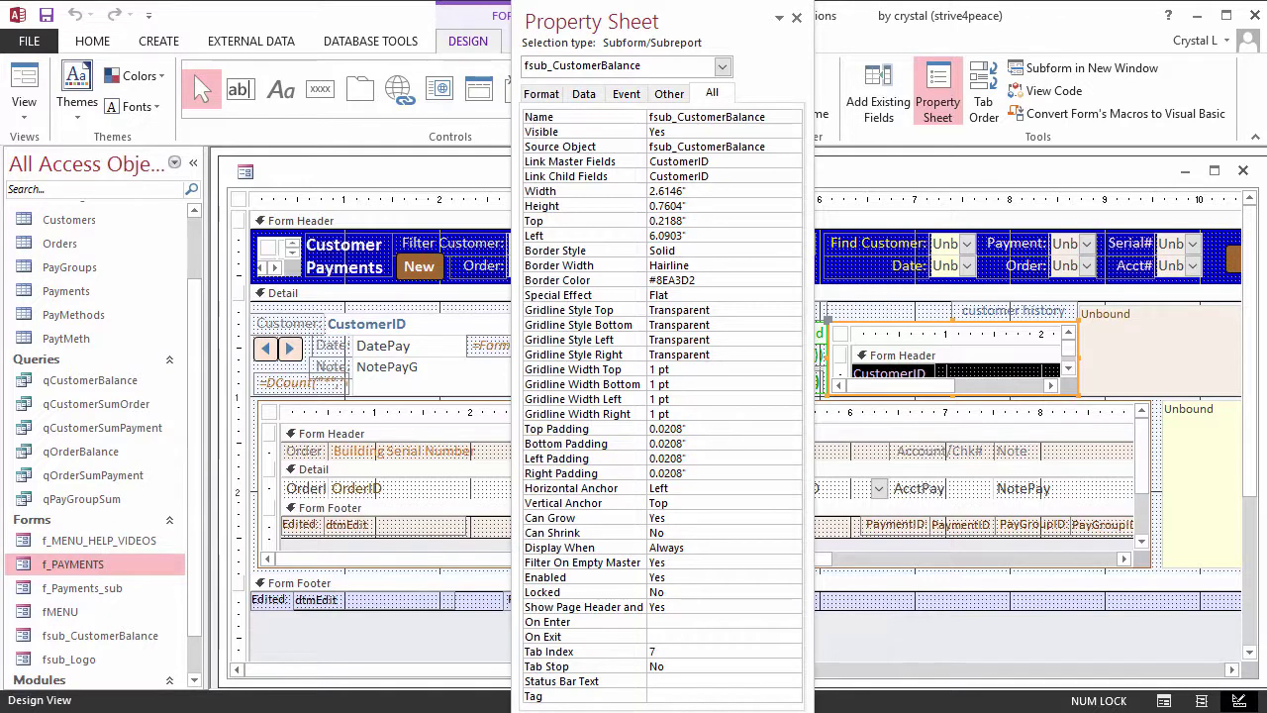
# Show the Payments form in Form View and step forward through four payment records.
pyautogui.rightClick(303, 177)
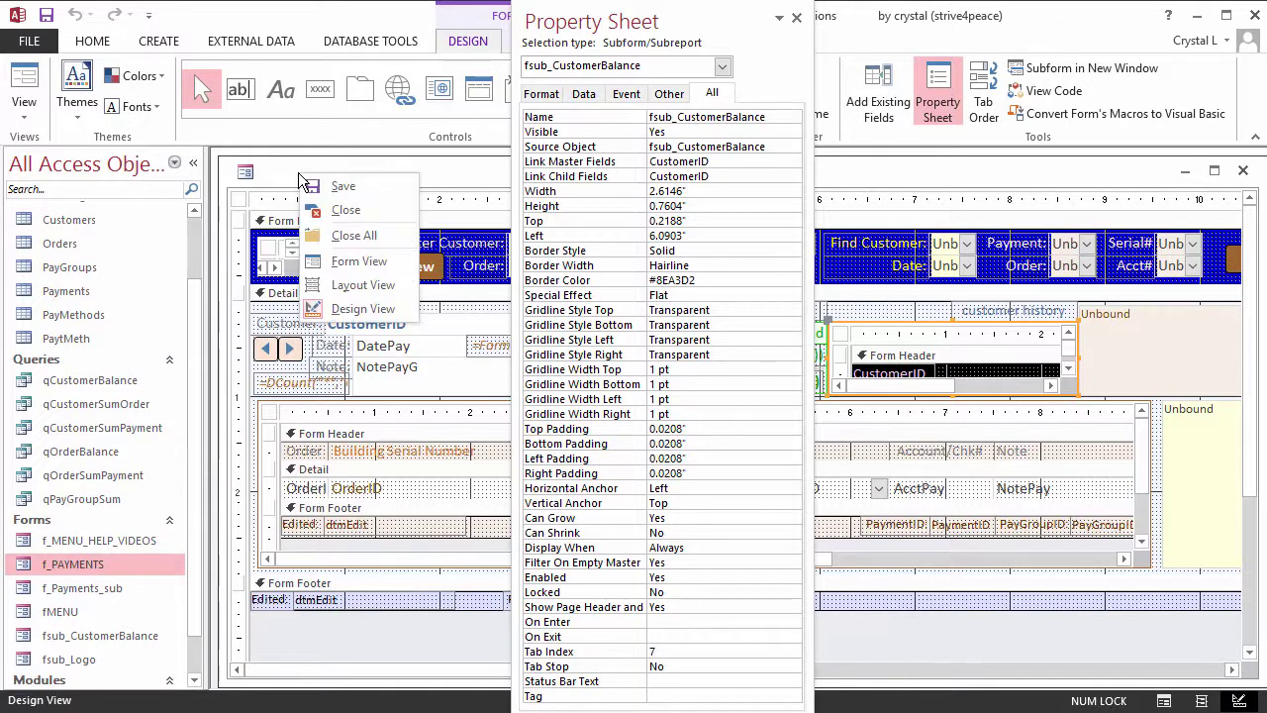
pyautogui.click(382, 272)
pyautogui.click(371, 669)
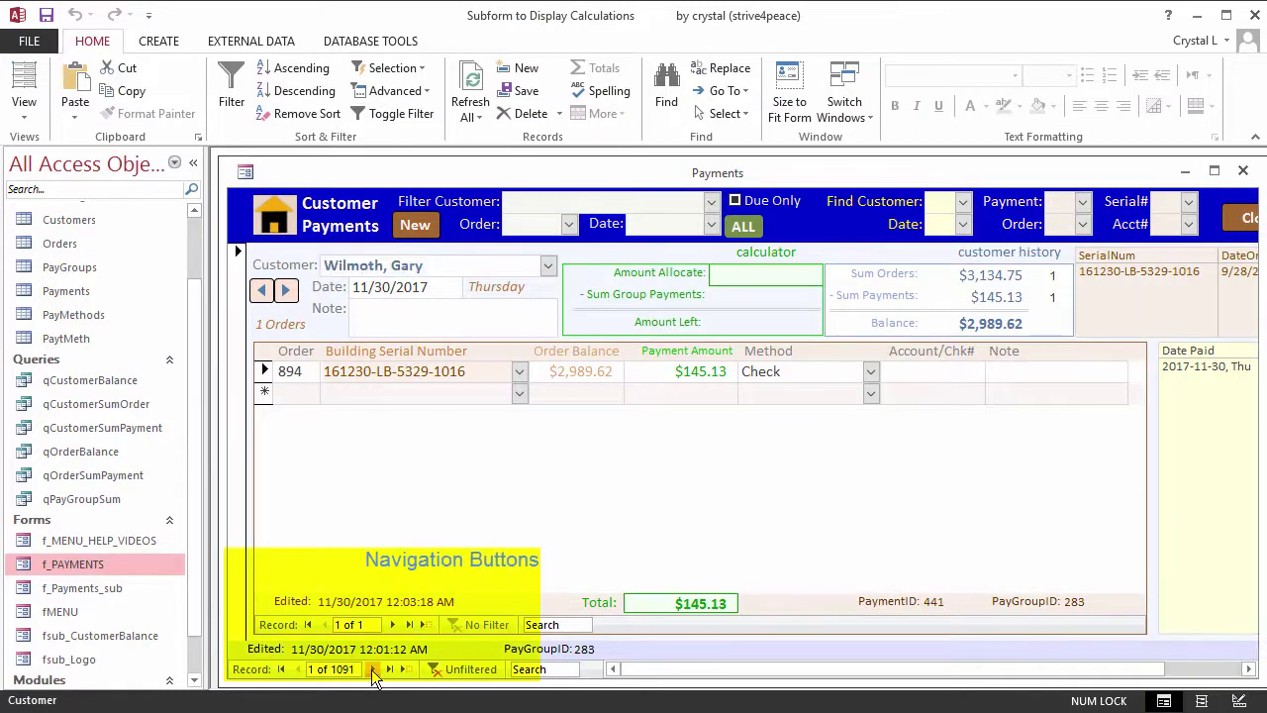
pyautogui.click(372, 669)
pyautogui.click(372, 669)
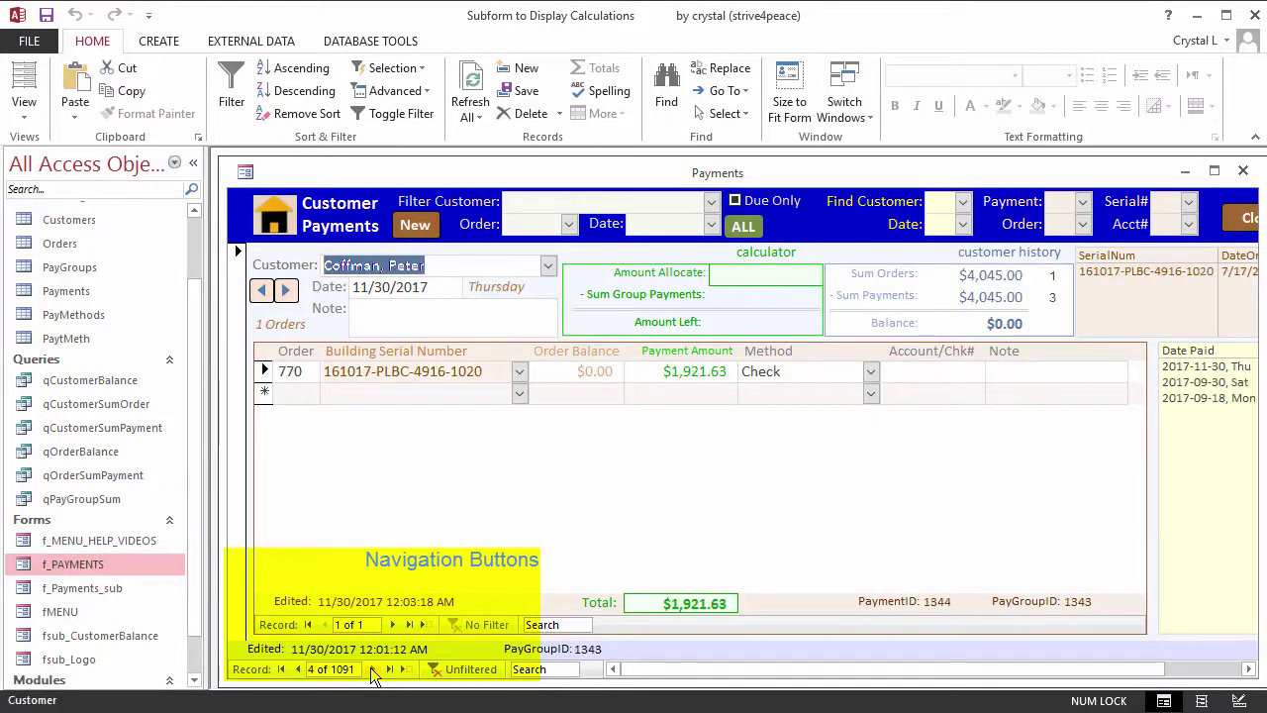
pyautogui.click(374, 669)
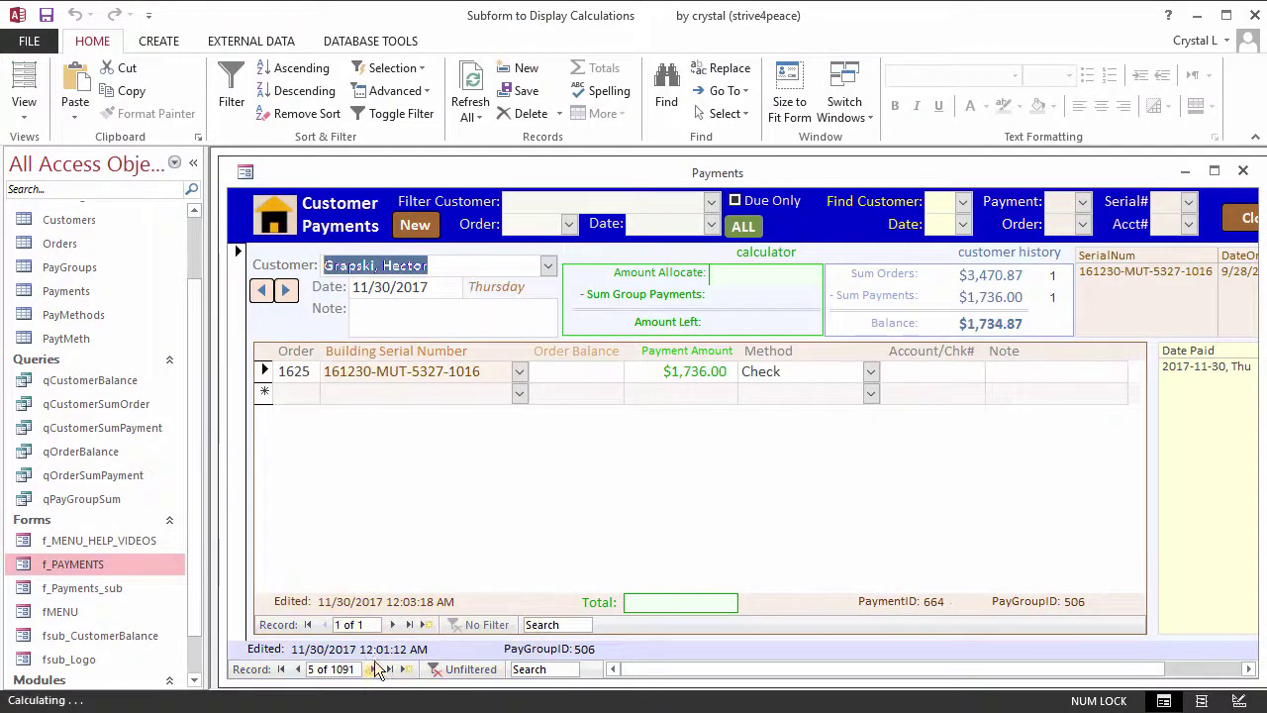
# Pick A & M Surplus in Find Customer, then close the Payments form.
pyautogui.click(964, 203)
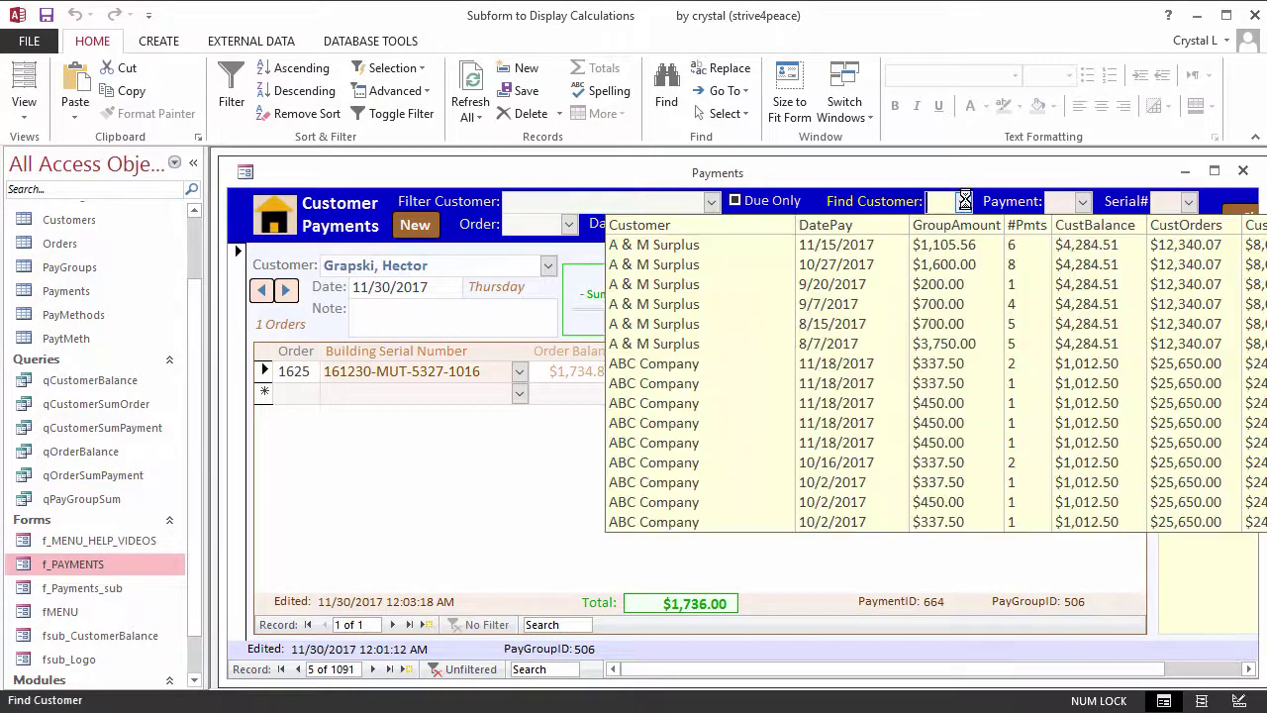
pyautogui.click(861, 245)
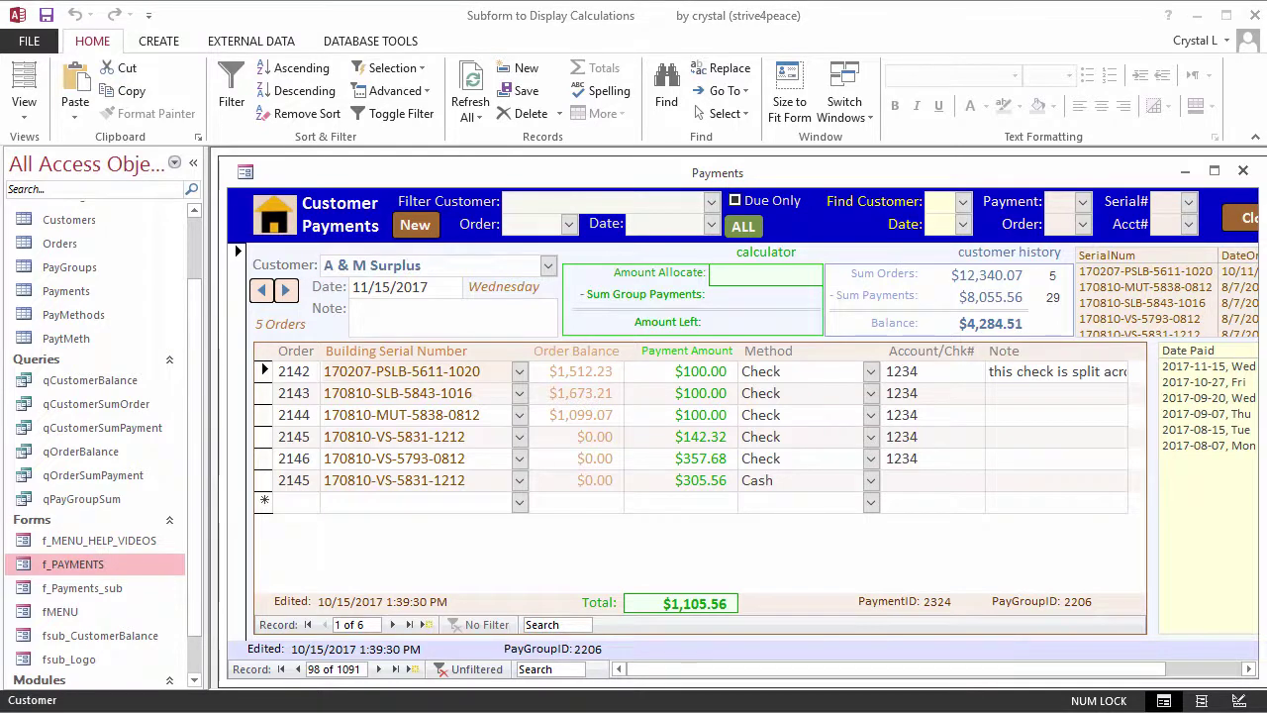
pyautogui.hotkey('ctrl', 'w')
pyautogui.rightClick(97, 636)
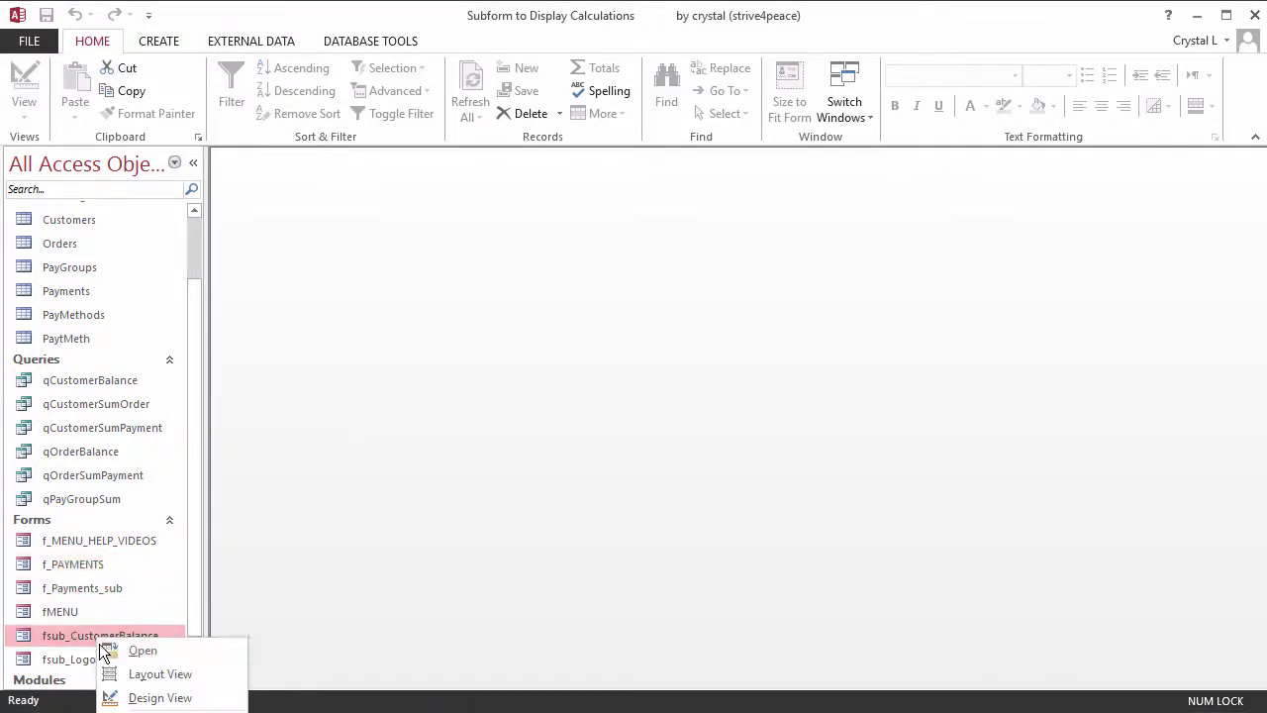
pyautogui.click(160, 697)
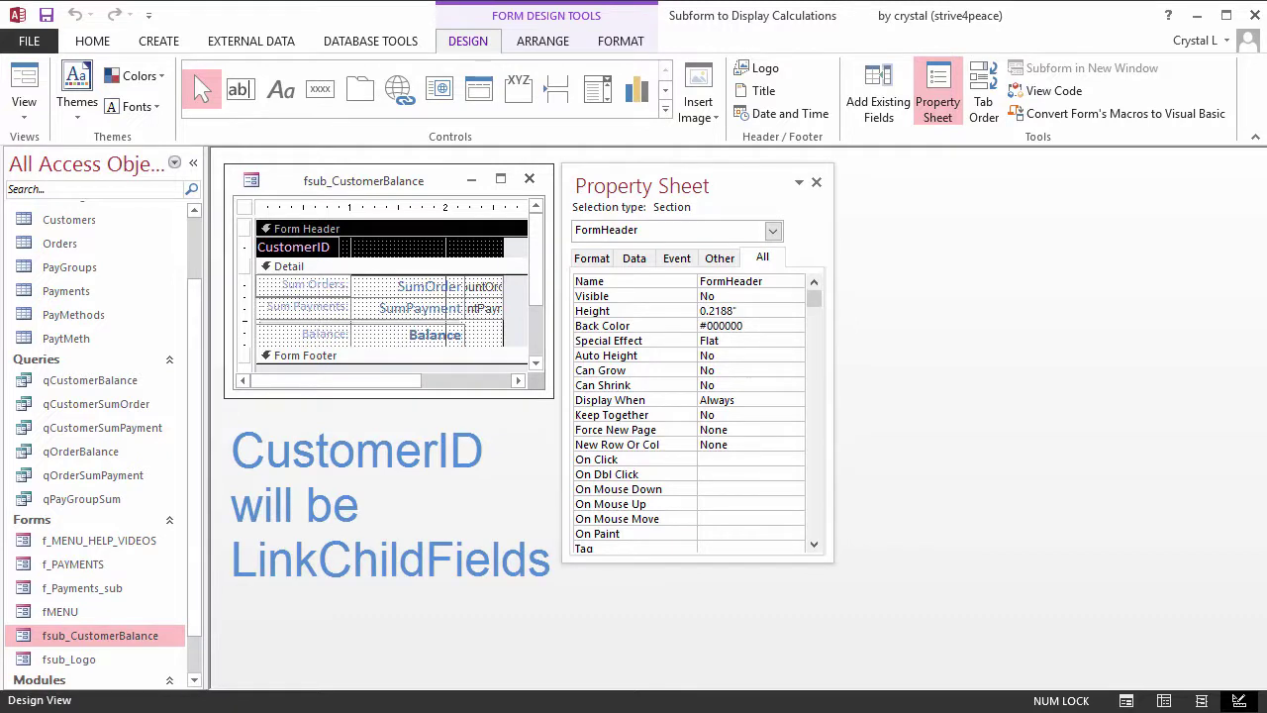
pyautogui.click(529, 178)
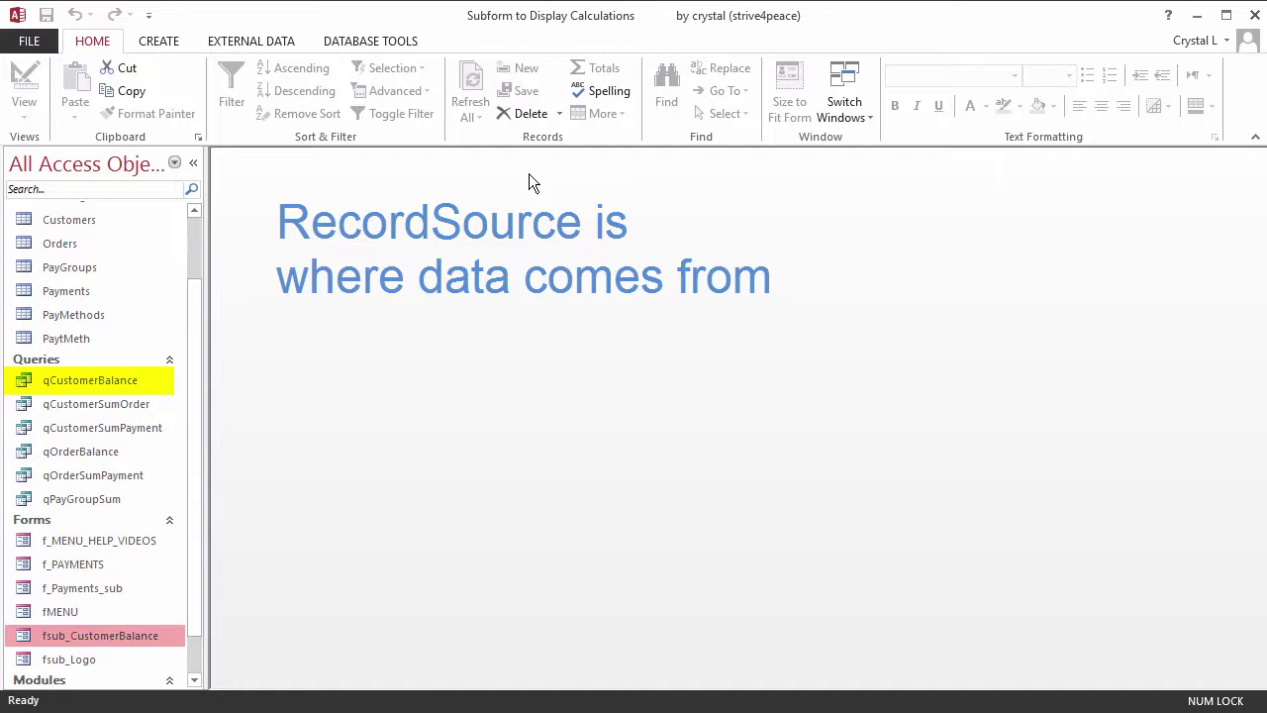
# Open f_PAYMENTS in Design view and select the CustomerID combo box's Row Source data property.
pyautogui.rightClick(78, 566)
pyautogui.click(154, 624)
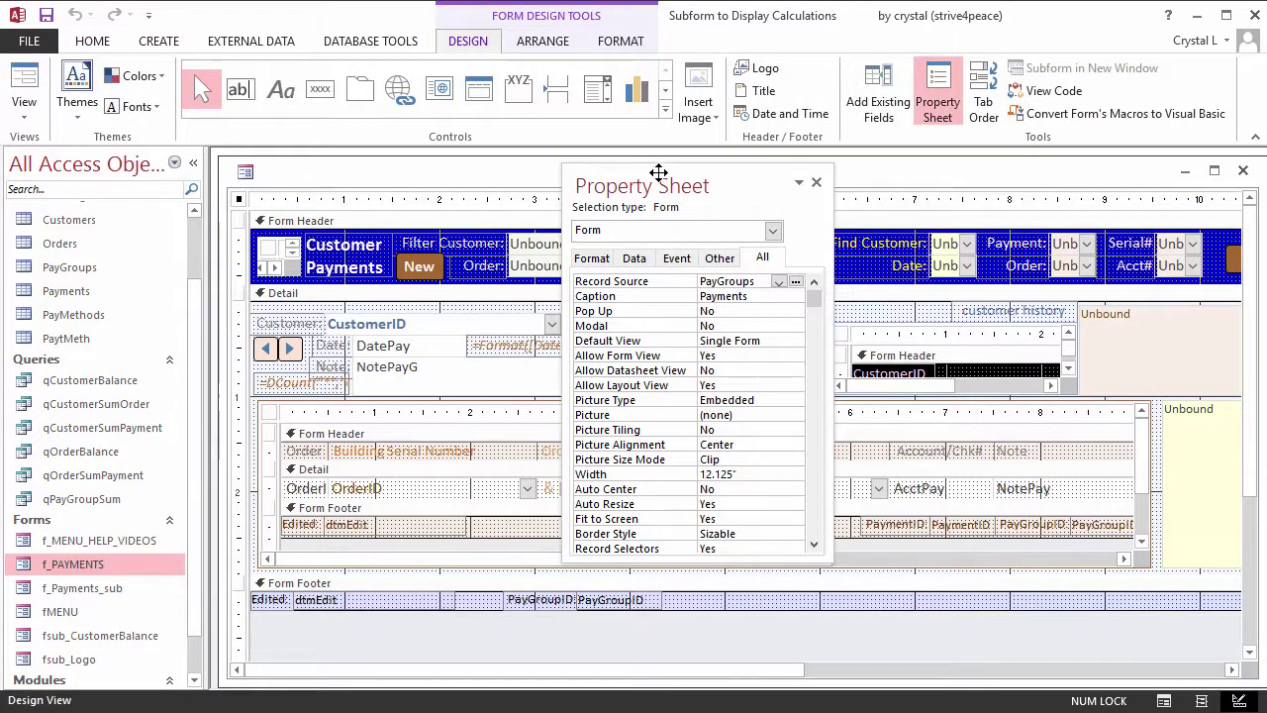
pyautogui.moveTo(669, 181); pyautogui.dragTo(780, 206)
pyautogui.click(523, 330)
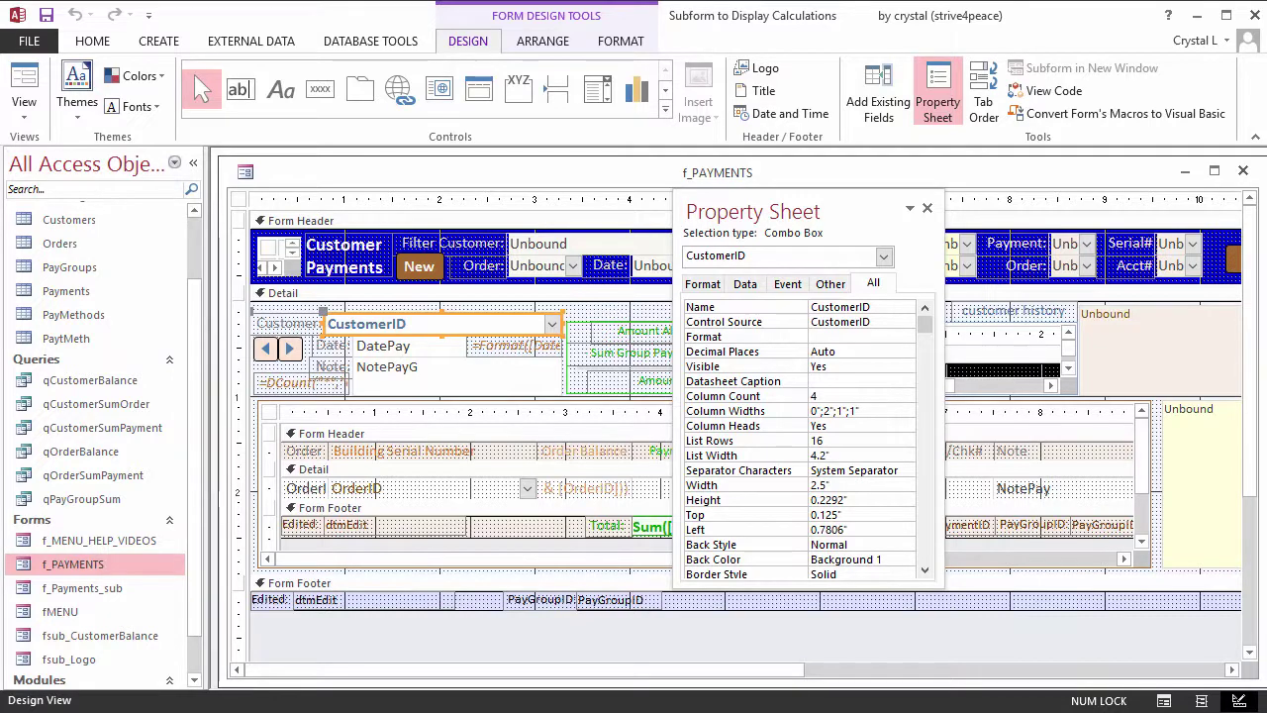
pyautogui.click(744, 284)
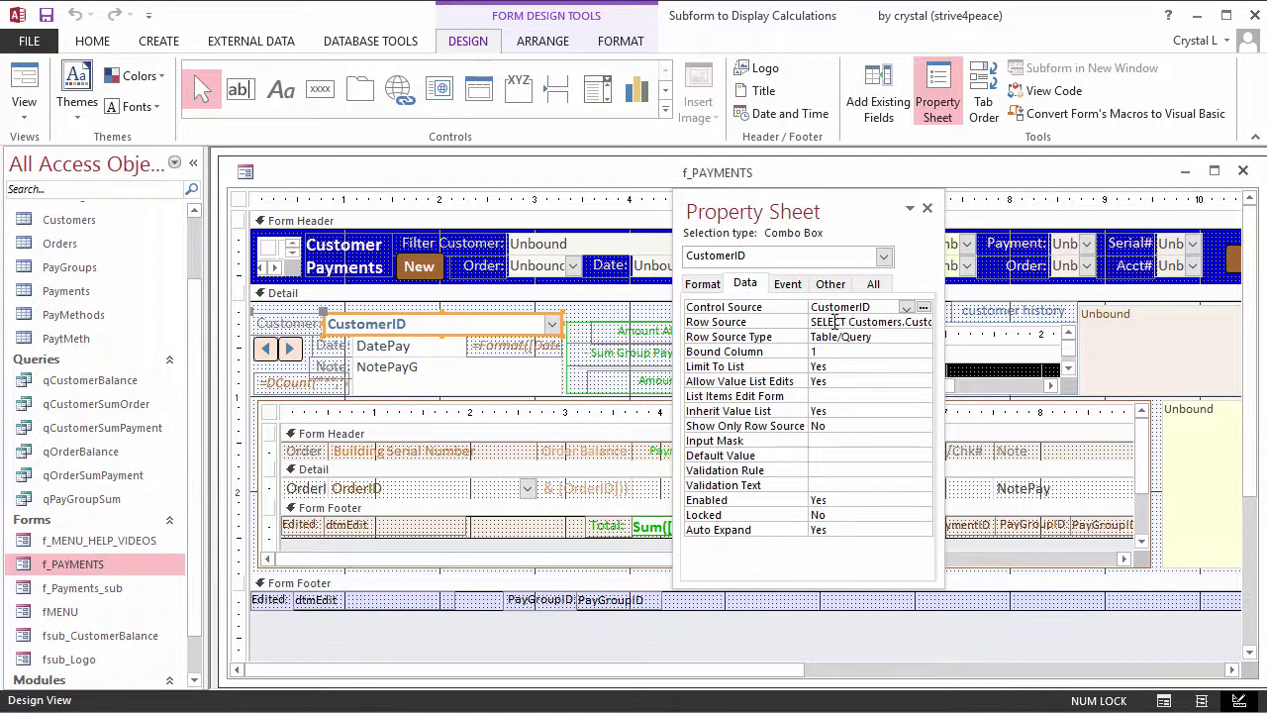
pyautogui.click(838, 321)
# Open the CustomerID Row Source in Query Builder and view its 631-row datasheet.
pyautogui.click(923, 322)
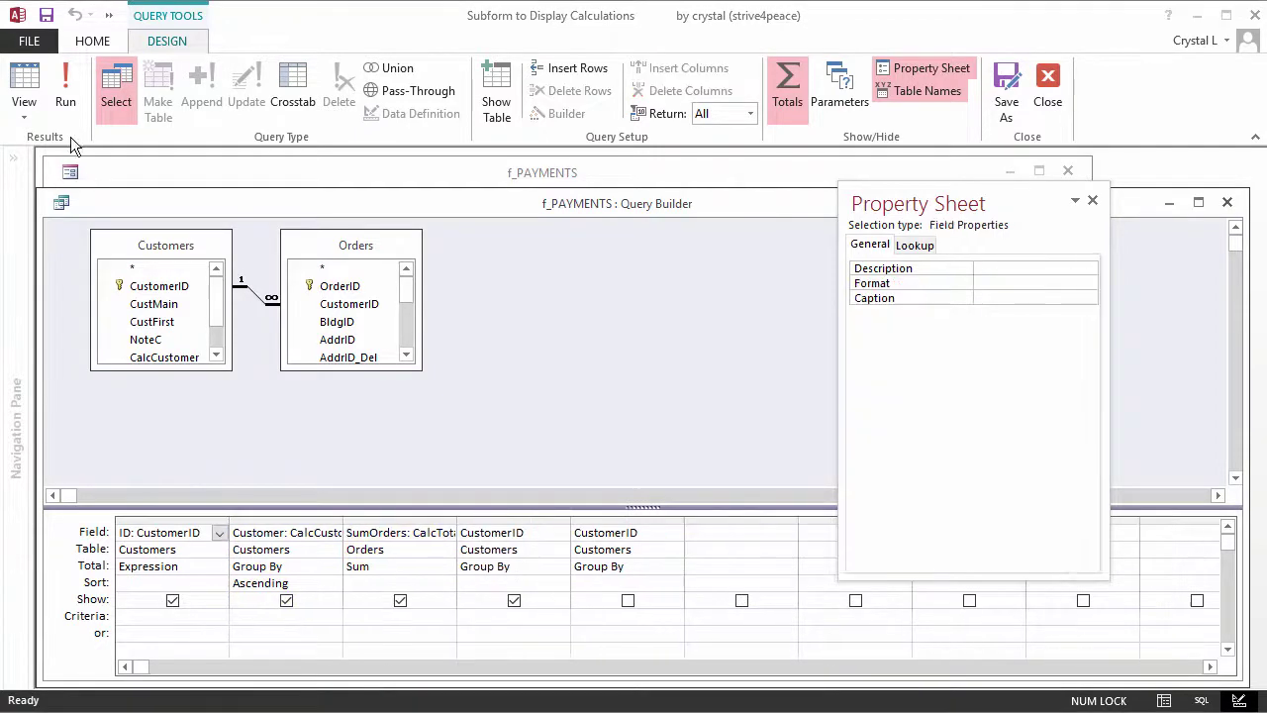
pyautogui.click(17, 79)
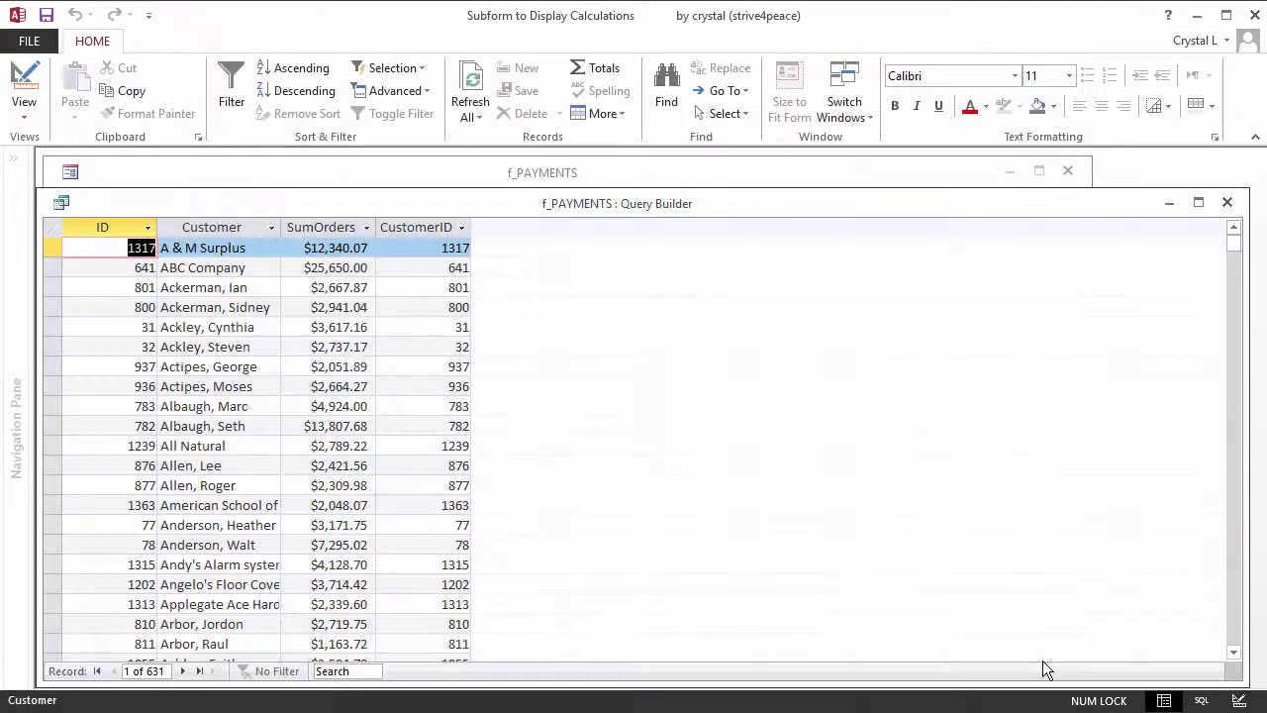
# Close the Query Builder and view the combo's Format properties: 4 columns, widths 0";2";1";1".
pyautogui.click(1227, 204)
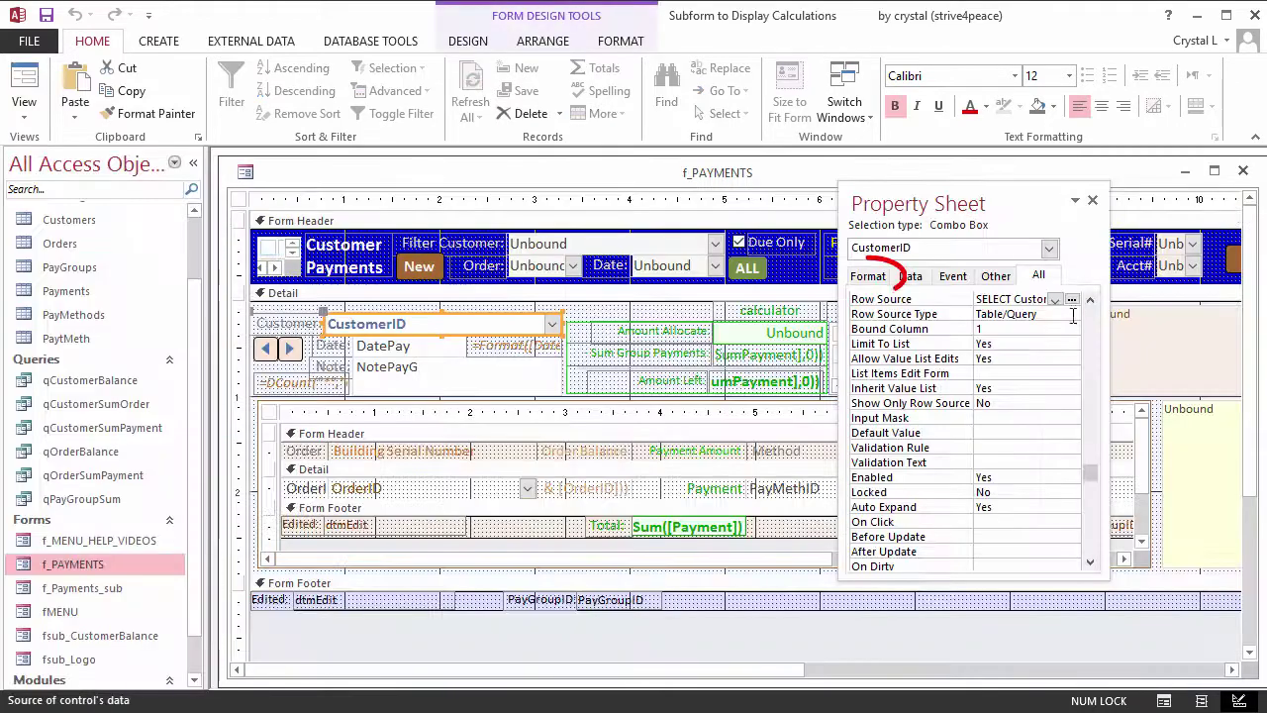
pyautogui.click(869, 277)
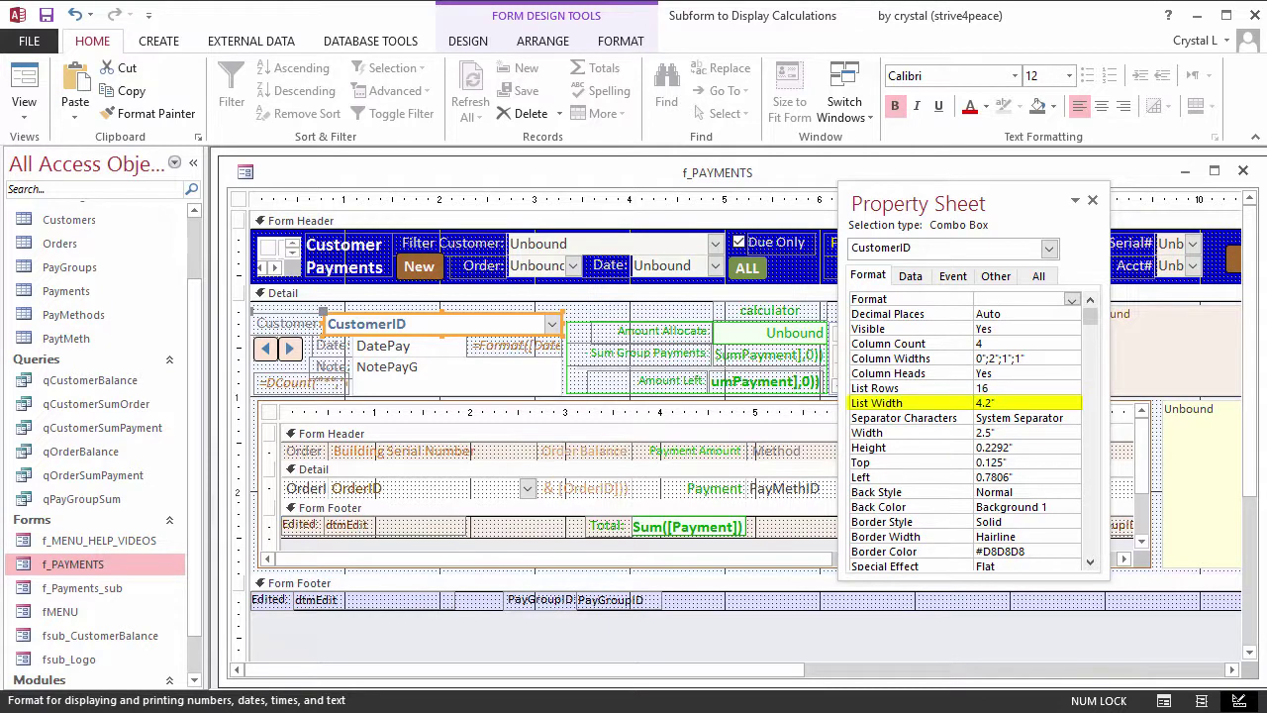
# Run the Payments form and drop down the Customer list to see its SumOrders column.
pyautogui.click(23, 87)
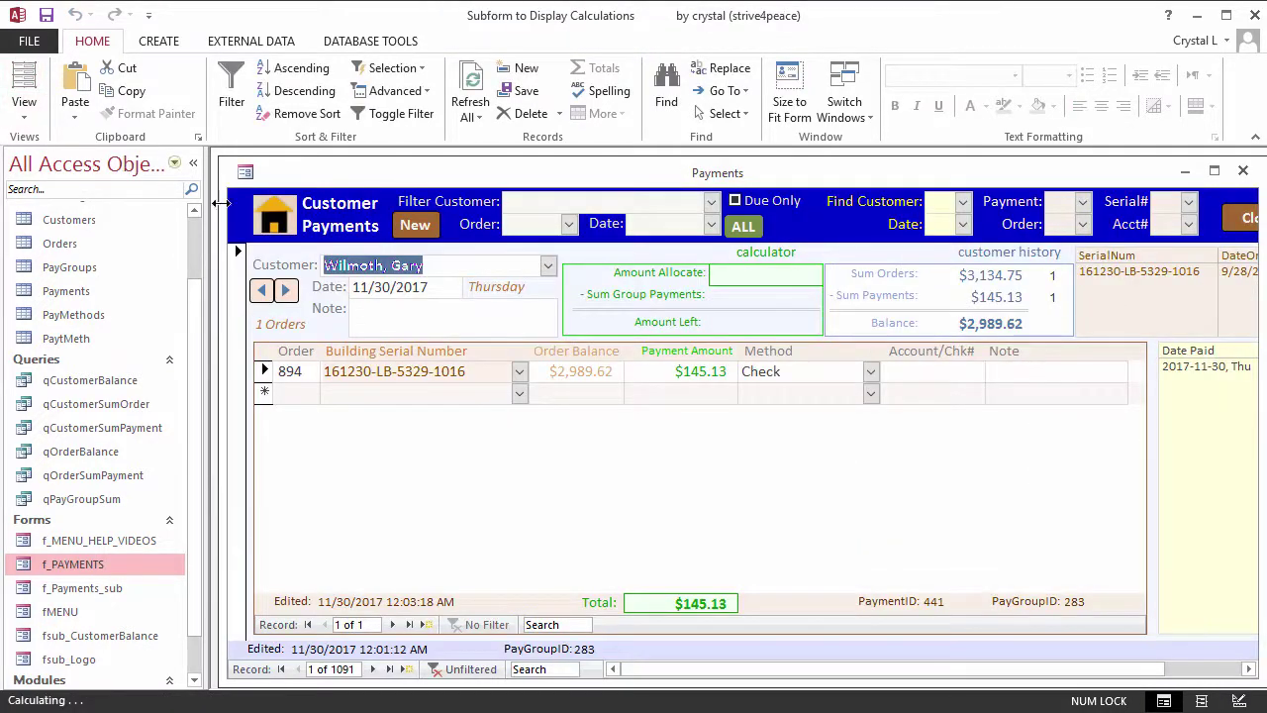
pyautogui.click(549, 266)
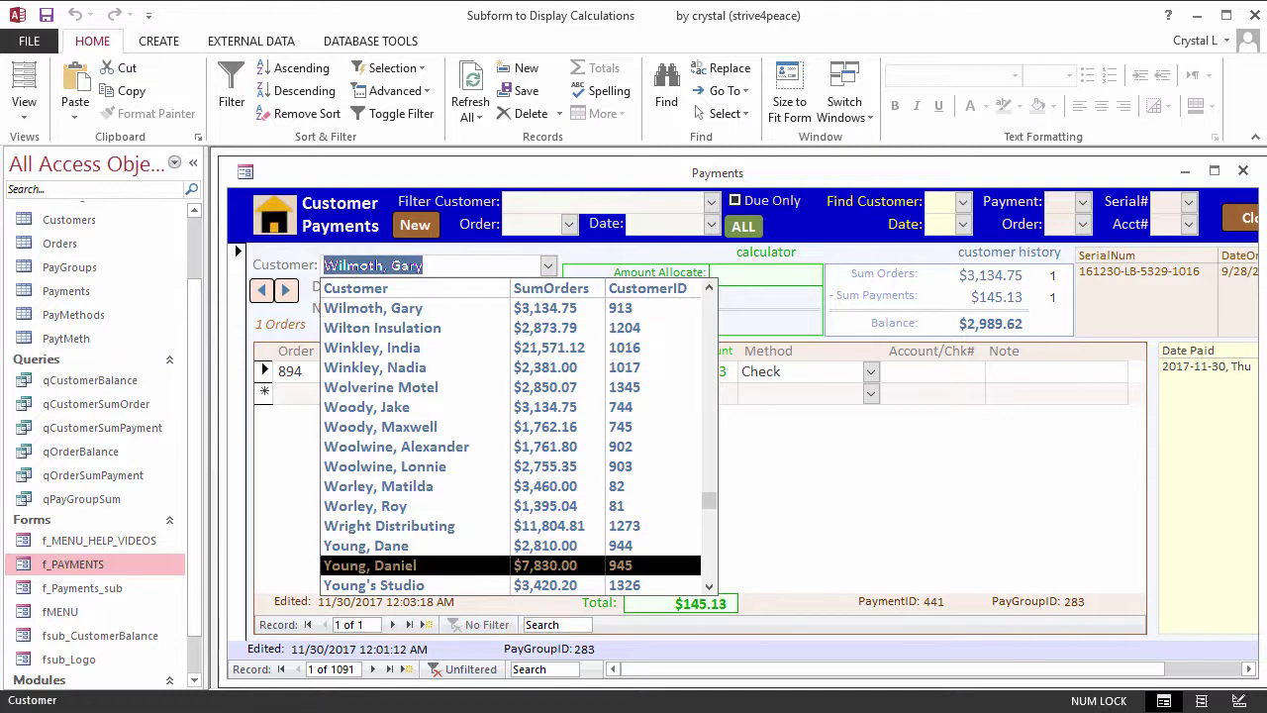
pyautogui.hotkey('alt', 'Tab')
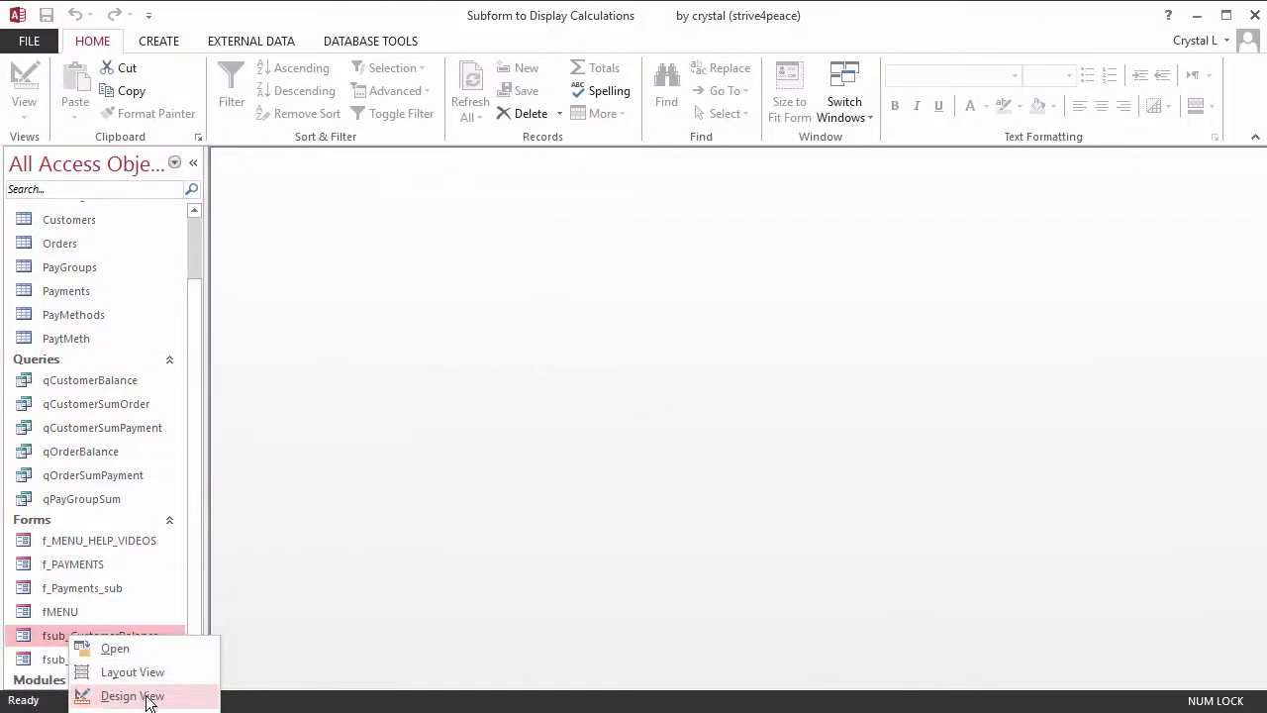
# Open fsub_CustomerBalance in Design view and inspect its qCustomerBalance record source query.
pyautogui.click(133, 696)
pyautogui.click(911, 276)
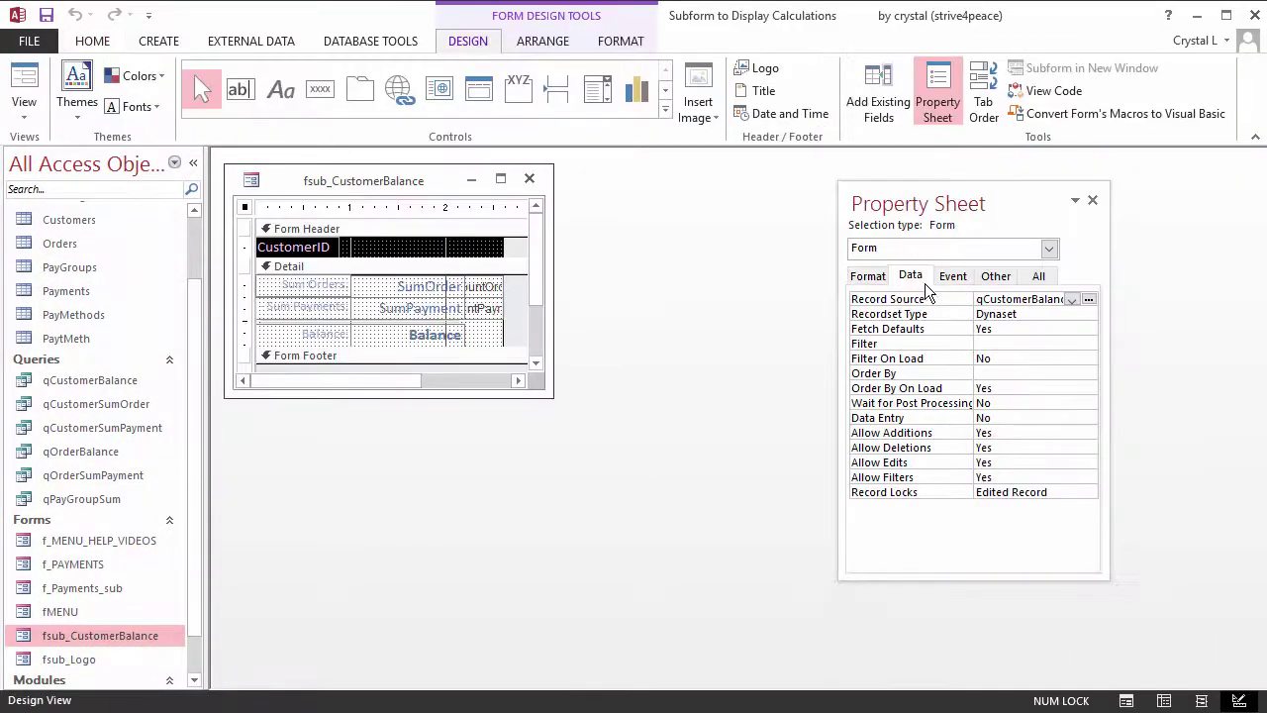
pyautogui.moveTo(950, 186); pyautogui.dragTo(725, 177)
pyautogui.moveTo(880, 377); pyautogui.dragTo(979, 370)
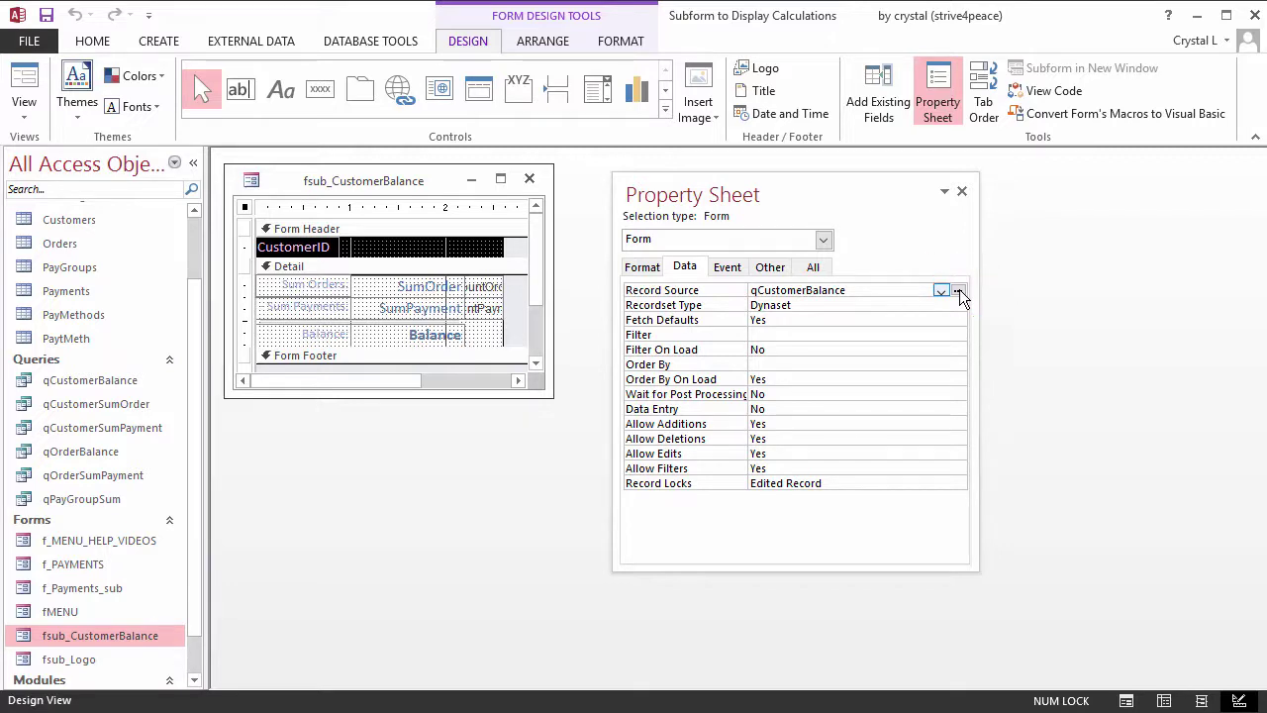
pyautogui.hotkey('ctrl', 'F2')
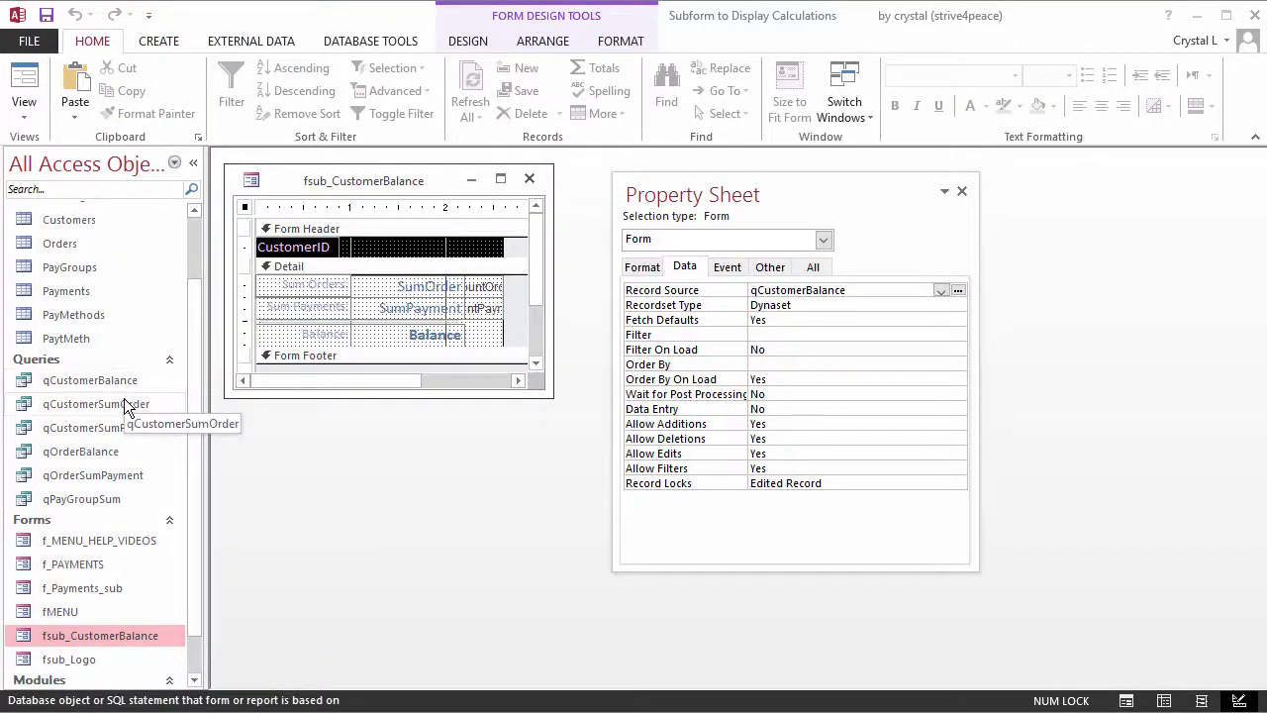
# Open qCustomerSumOrder in Design view, view its per-customer order totals datasheet, then close it.
pyautogui.rightClick(126, 405)
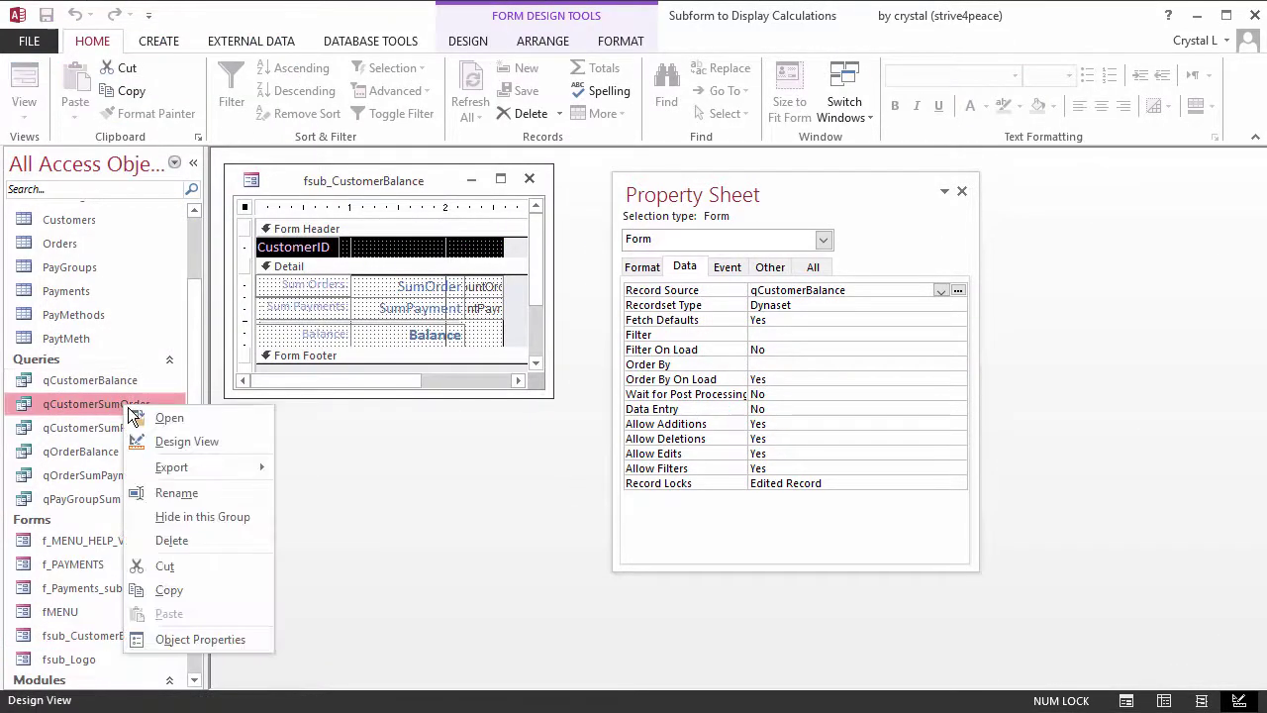
pyautogui.click(179, 443)
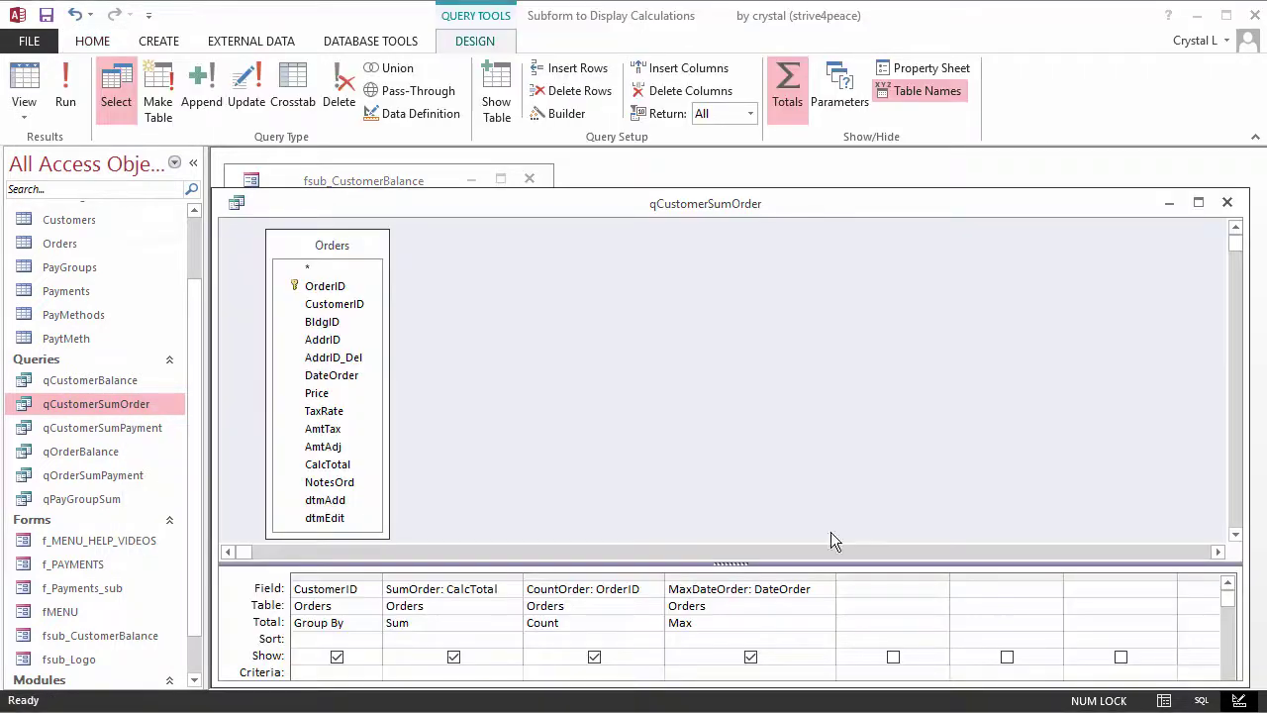
pyautogui.click(27, 87)
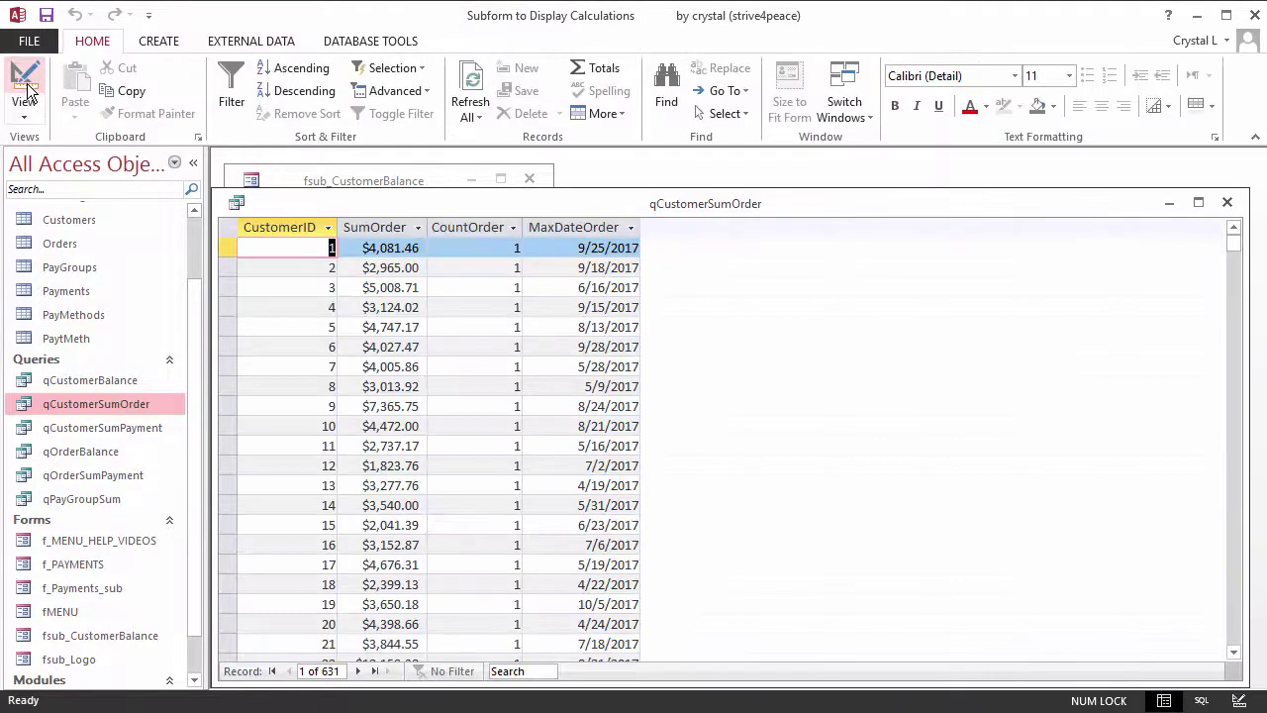
pyautogui.click(1228, 205)
pyautogui.click(96, 434)
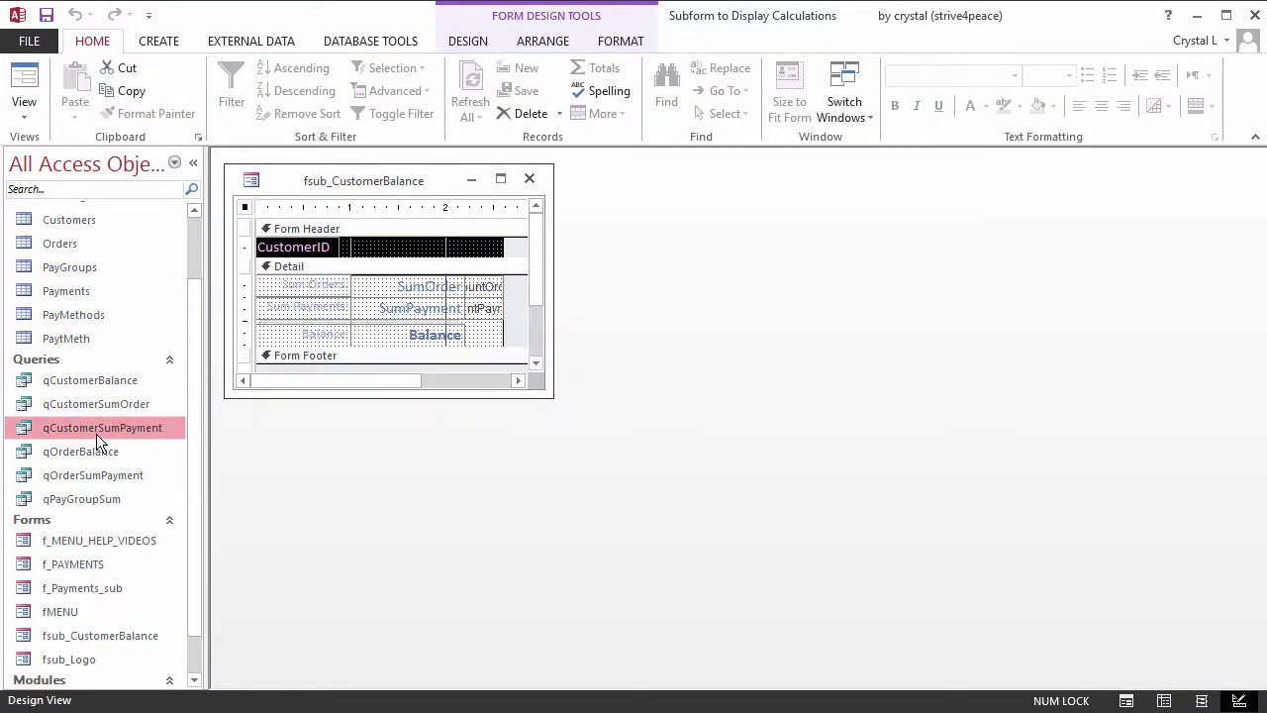
# Open qCustomerSumPayment in Design view and autofit all four grid columns to their contents.
pyautogui.rightClick(96, 433)
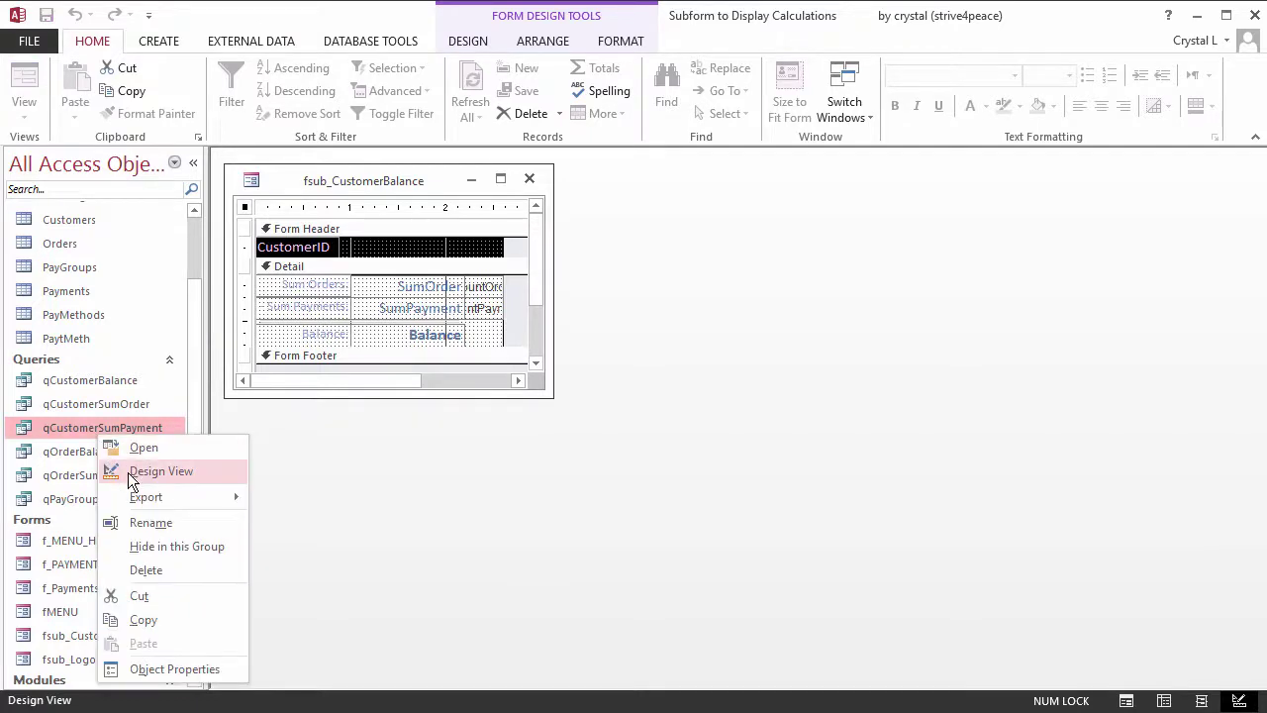
pyautogui.click(128, 472)
pyautogui.moveTo(689, 510); pyautogui.dragTo(376, 505)
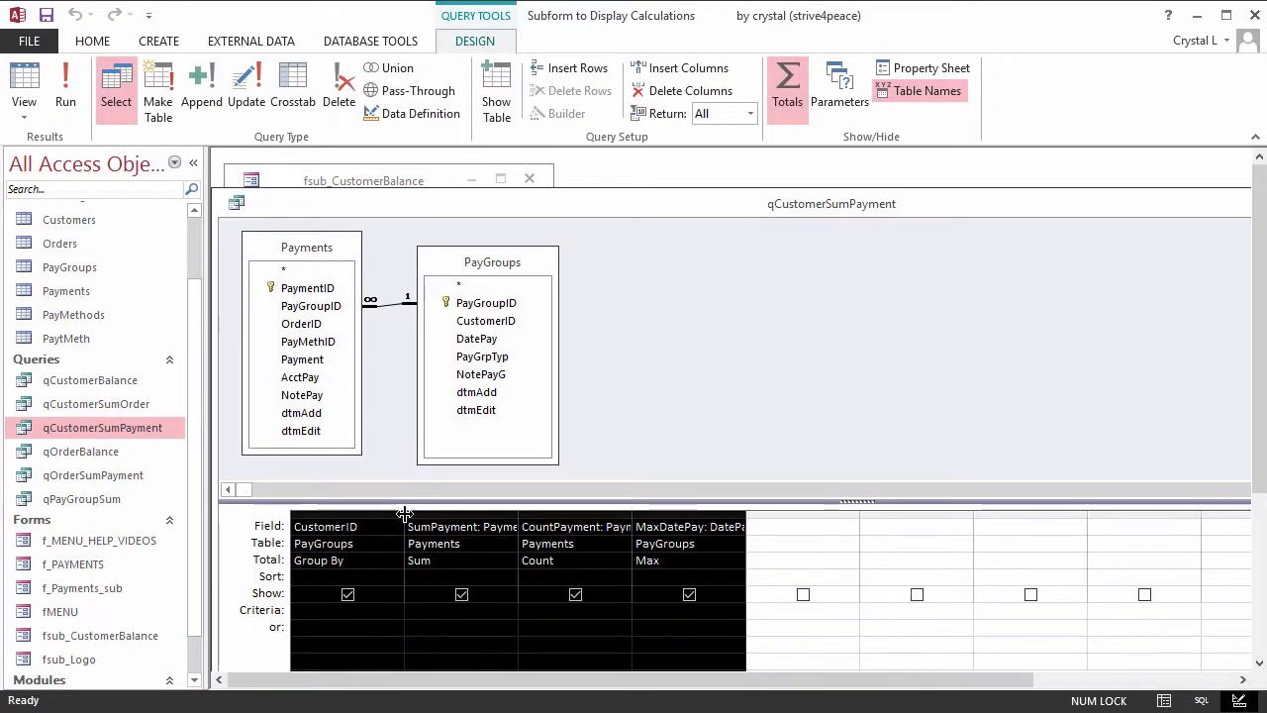
pyautogui.doubleClick(404, 513)
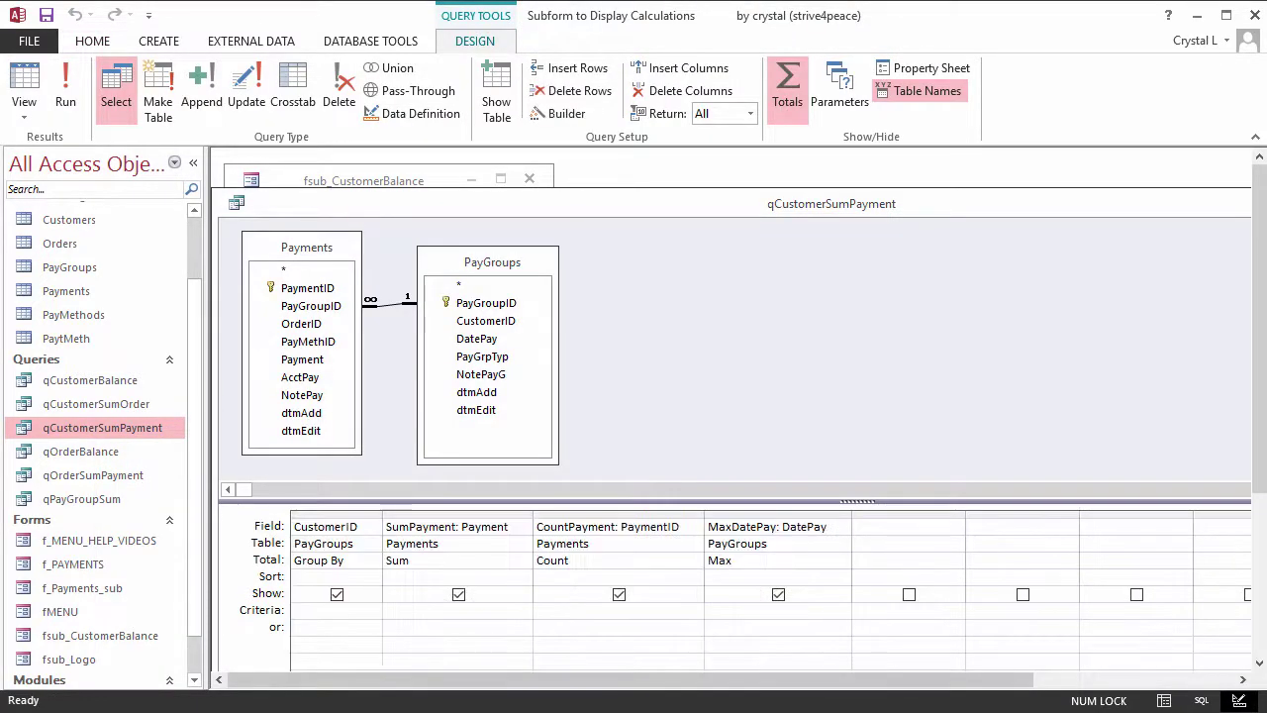
# Run qCustomerSumPayment to view SumPayment, CountPayment and MaxDatePay per customer, then close it.
pyautogui.click(14, 86)
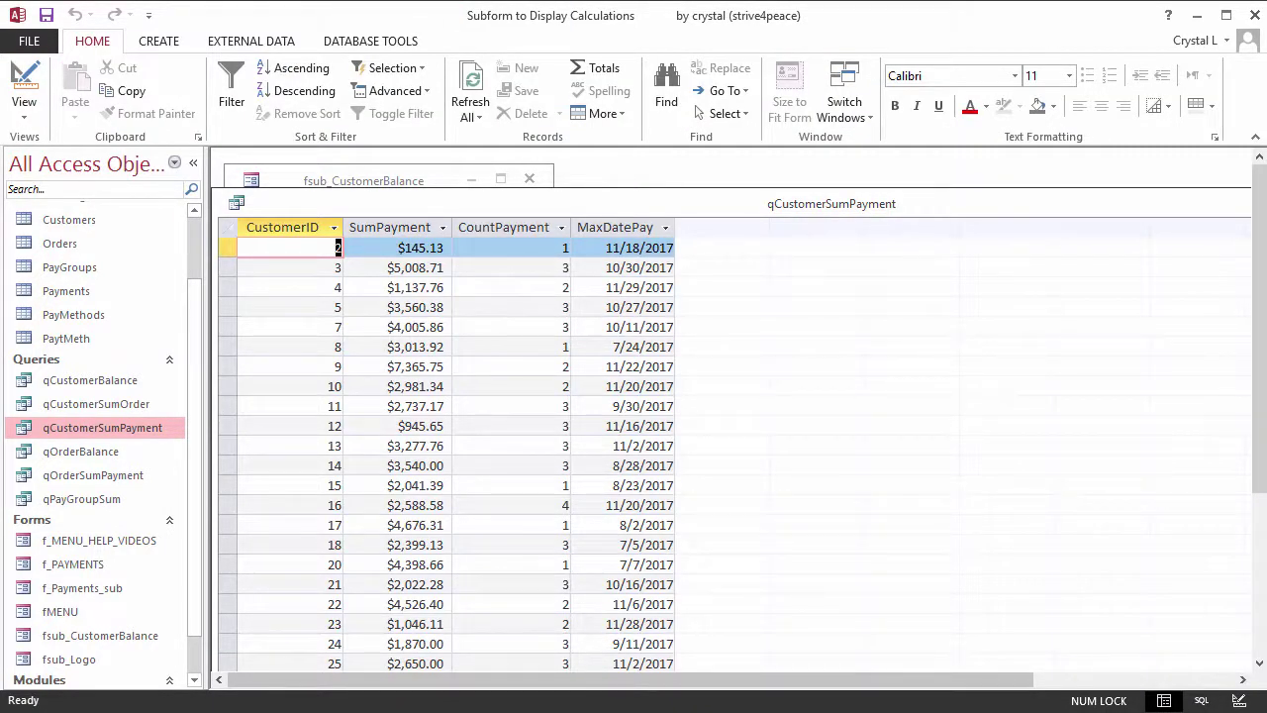
pyautogui.click(235, 203)
pyautogui.click(264, 342)
# Open qCustomerBalance in Design view, showing its Balance expression [SumOrder]-Nz([SumPayment],0).
pyautogui.rightClick(100, 379)
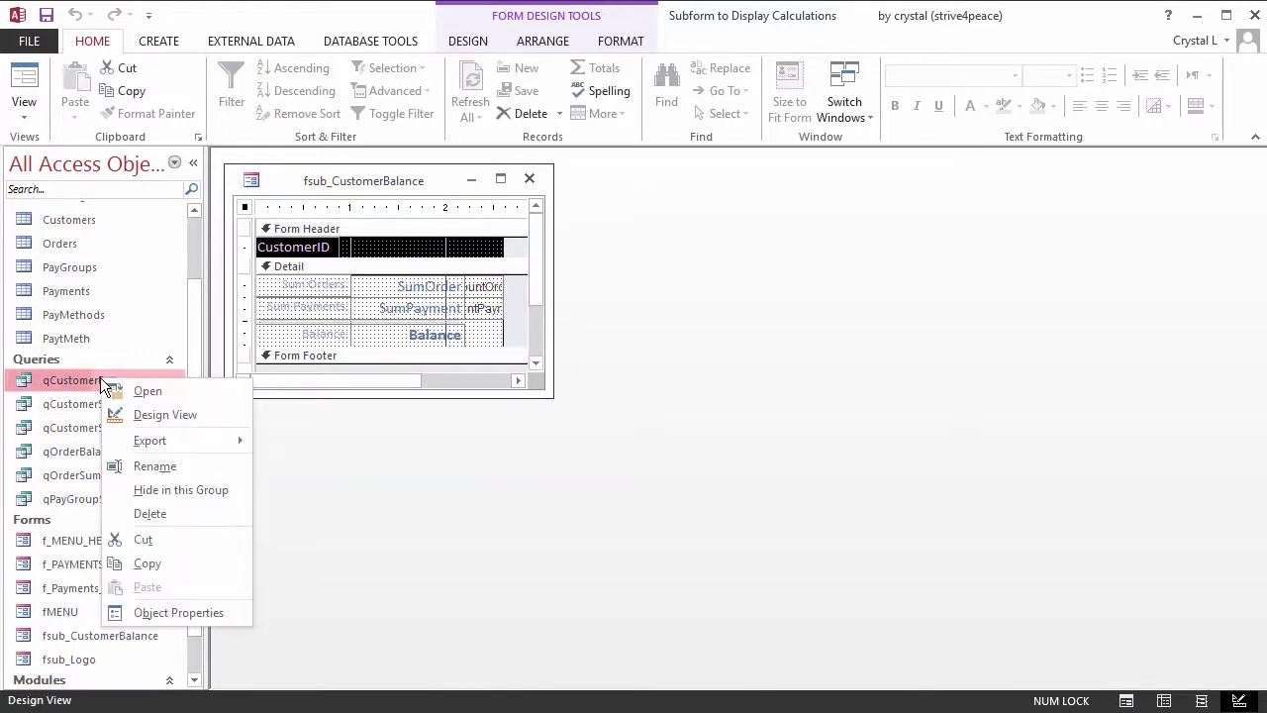
pyautogui.click(151, 418)
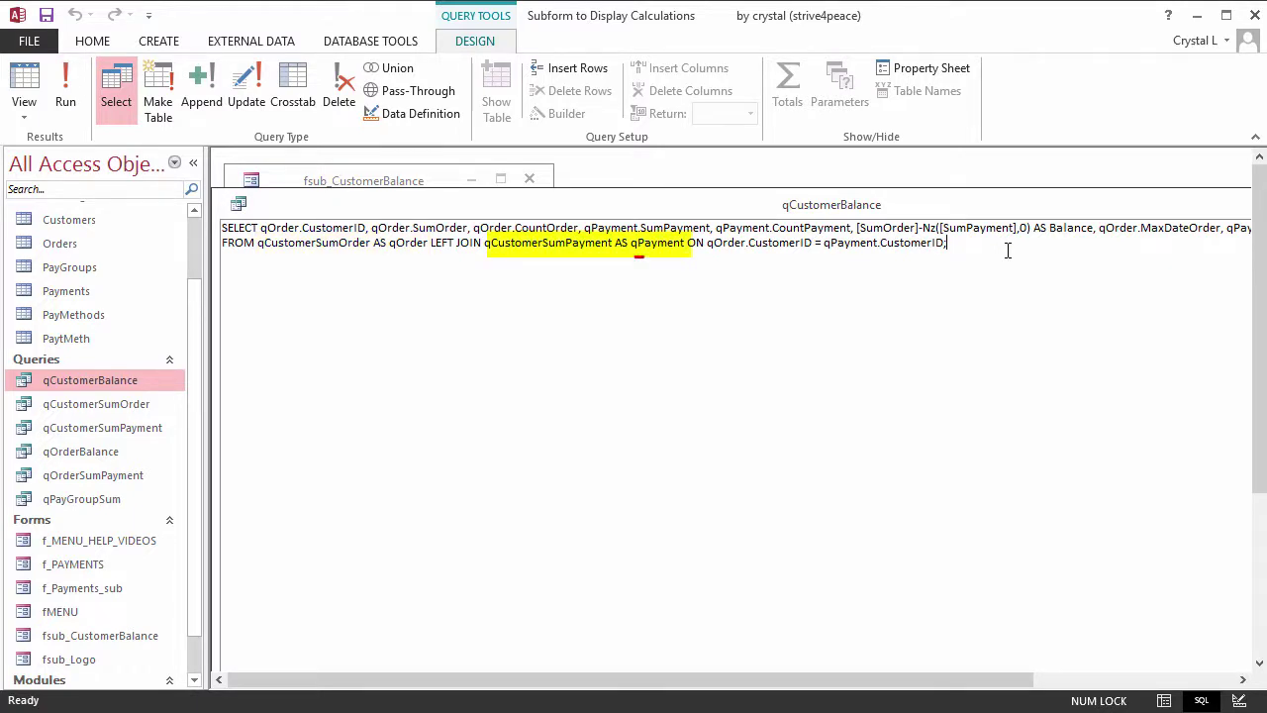
pyautogui.rightClick(736, 208)
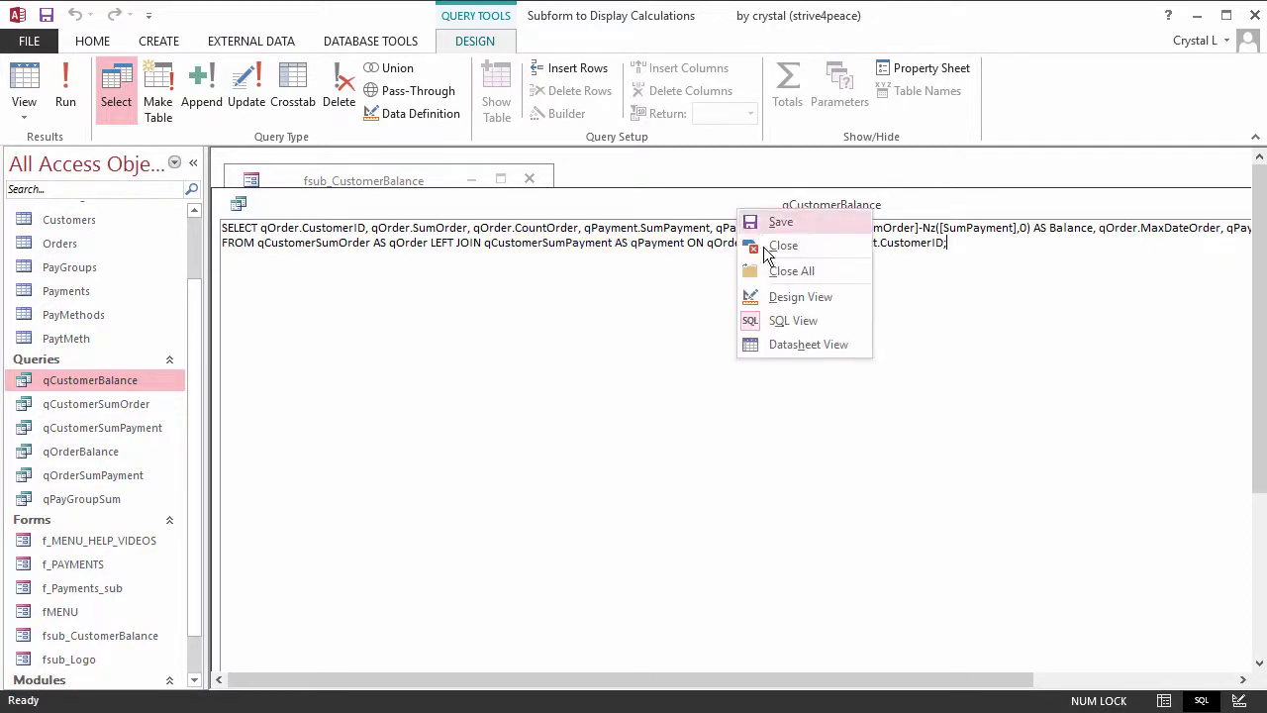
pyautogui.click(782, 298)
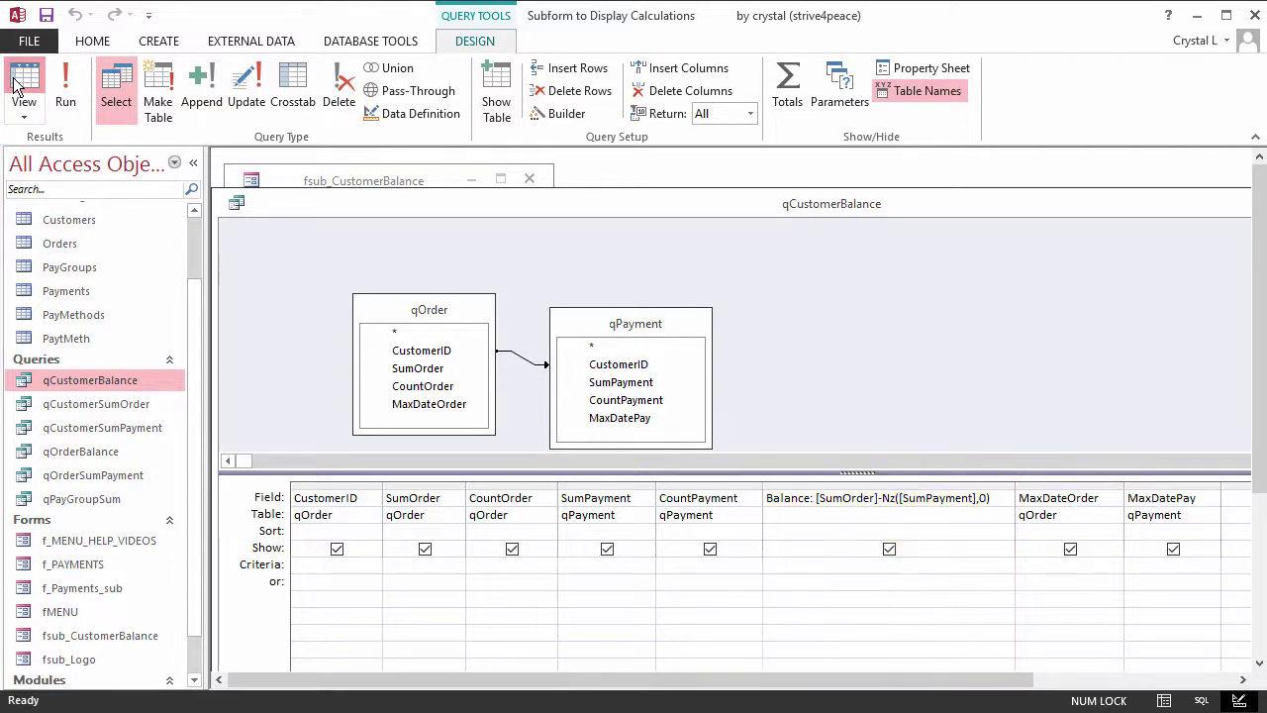
# Switch qCustomerBalance to Datasheet view to list SumOrder, SumPayment and Balance per customer.
pyautogui.click(18, 84)
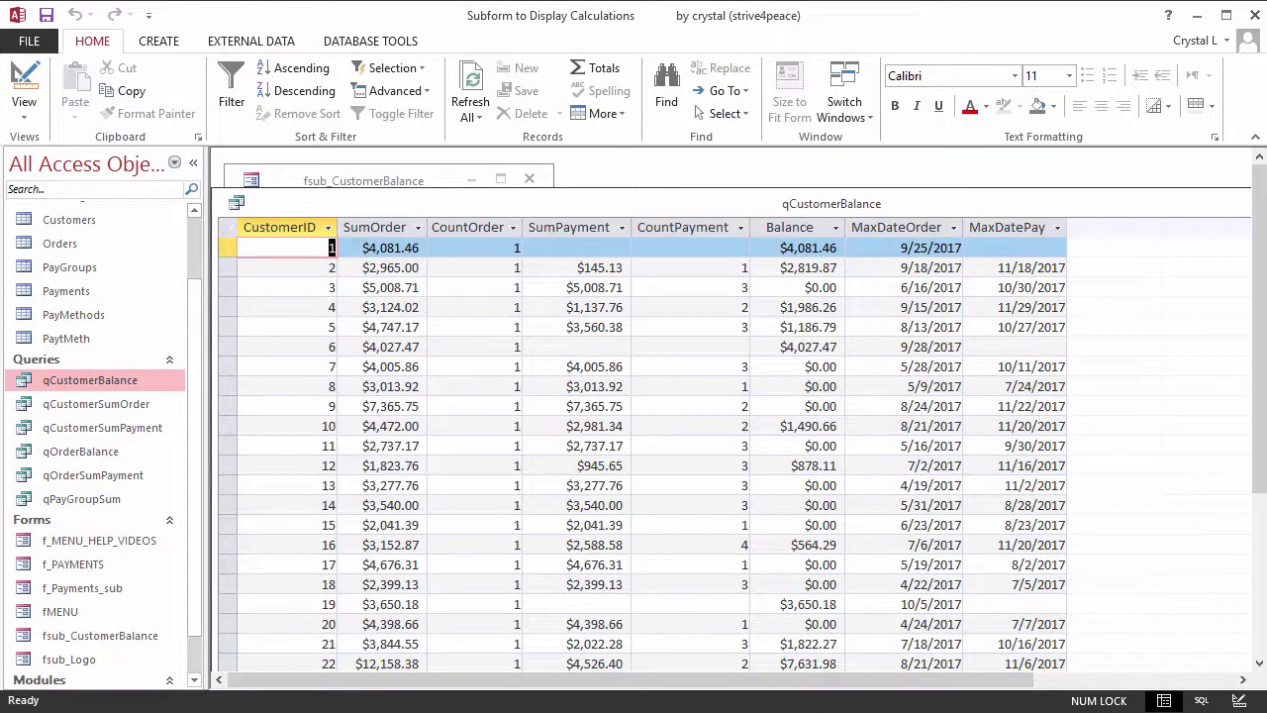